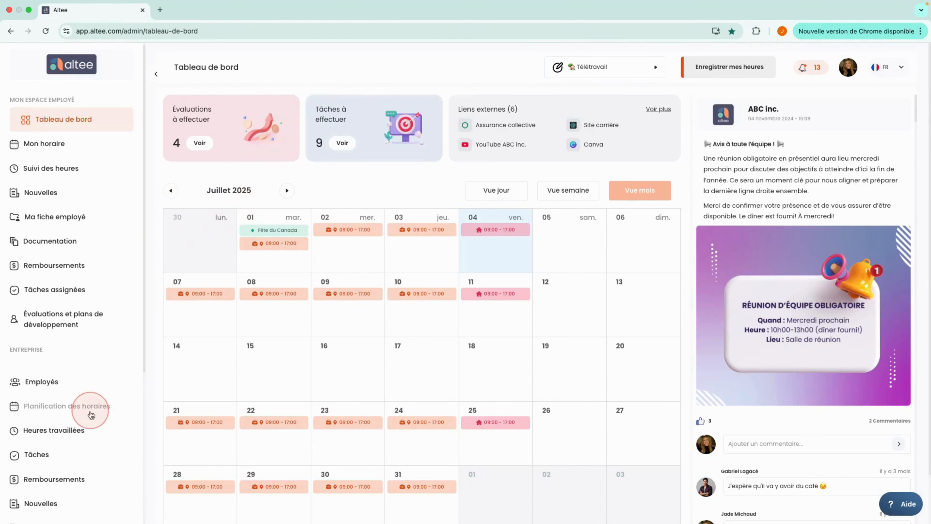
# Step: Reveal the extra filters in the Compte rendu and Répartition par projets worked-hours views, and switch off inactive employees' data in the latter
pyautogui.click(83, 437)
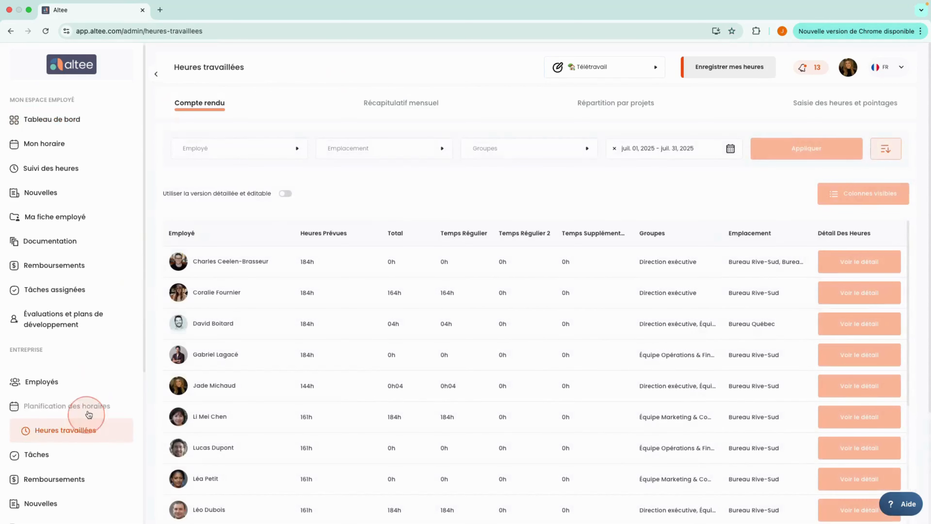
pyautogui.click(885, 149)
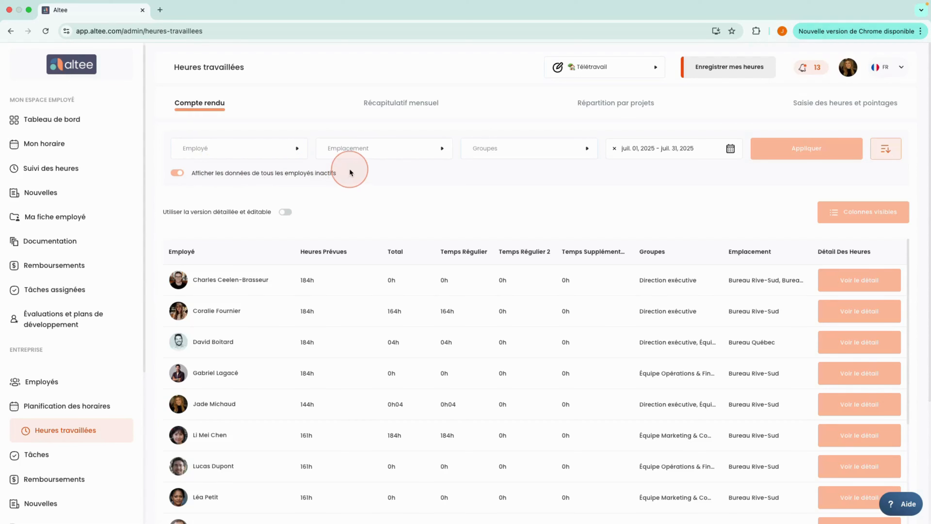
pyautogui.click(601, 103)
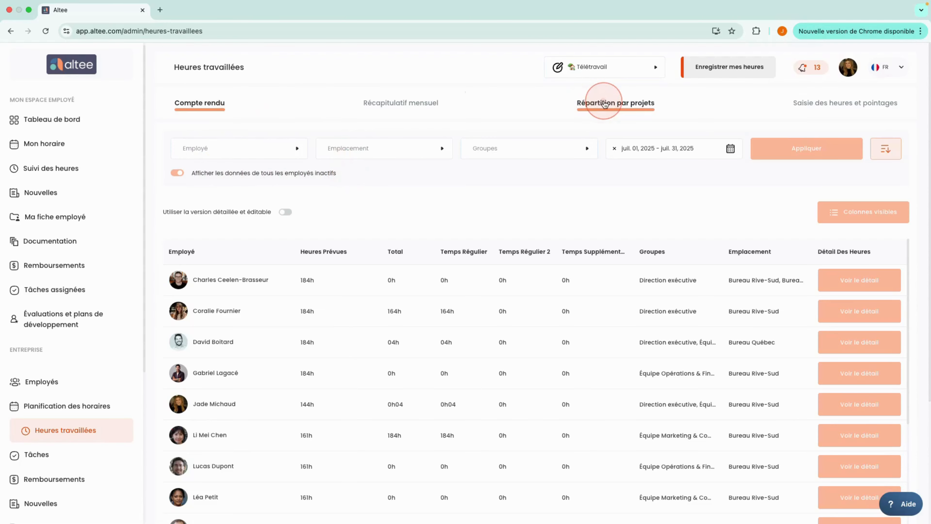
pyautogui.click(881, 148)
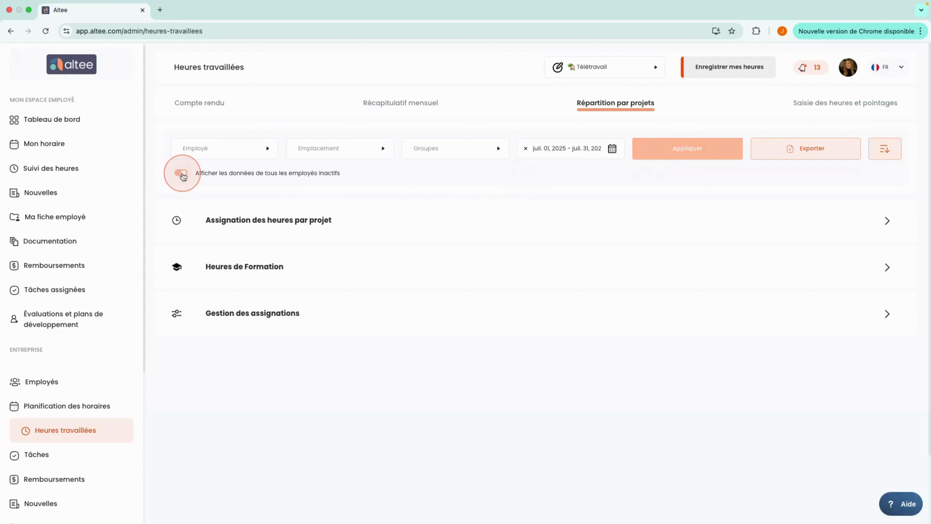
pyautogui.click(182, 173)
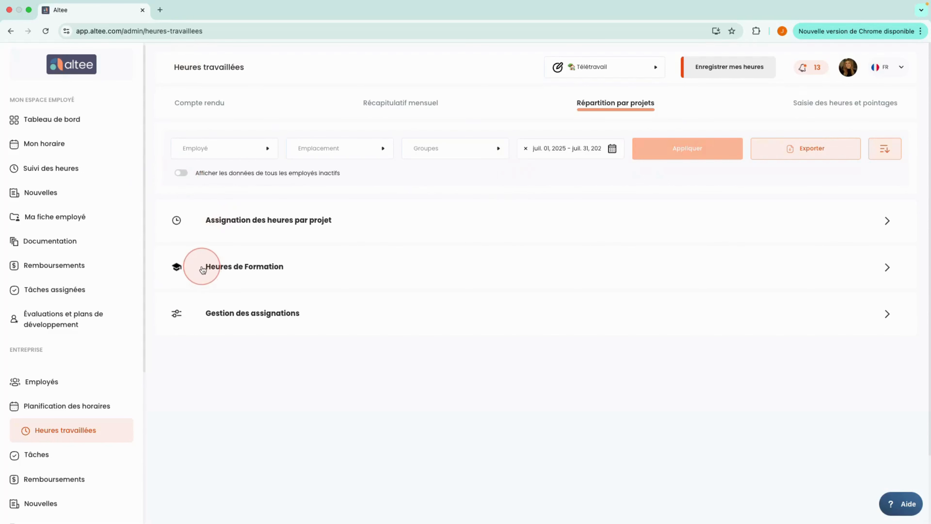
# Step: Filter the company reimbursements to include the data of all inactive employees
pyautogui.scroll(-4, 63, 400)
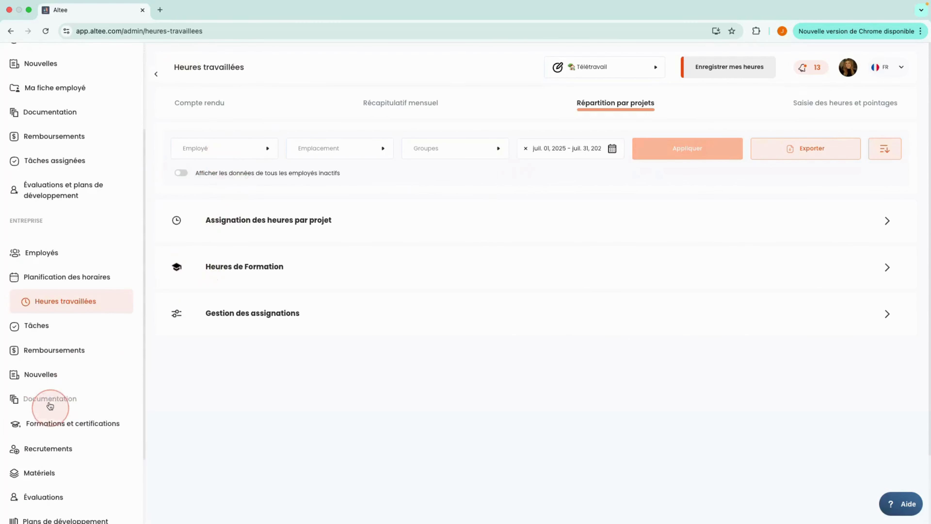
pyautogui.click(59, 352)
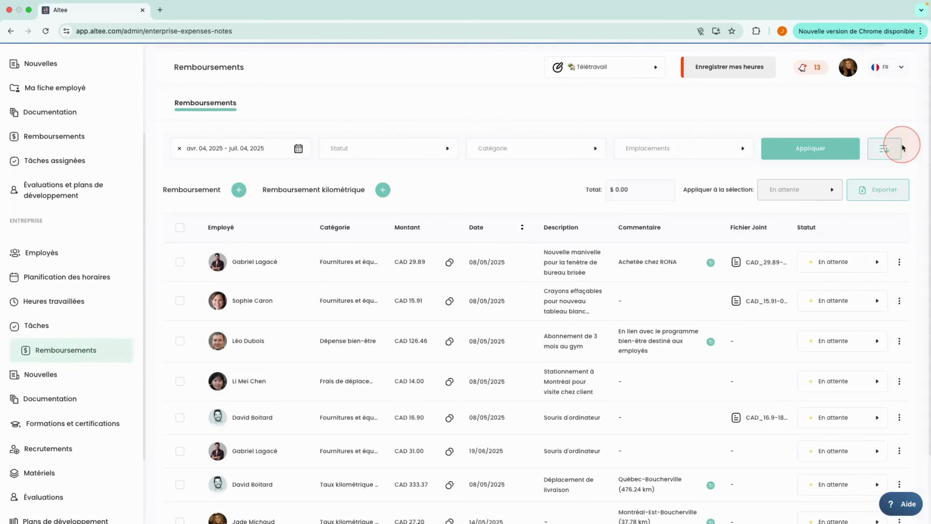
pyautogui.click(892, 151)
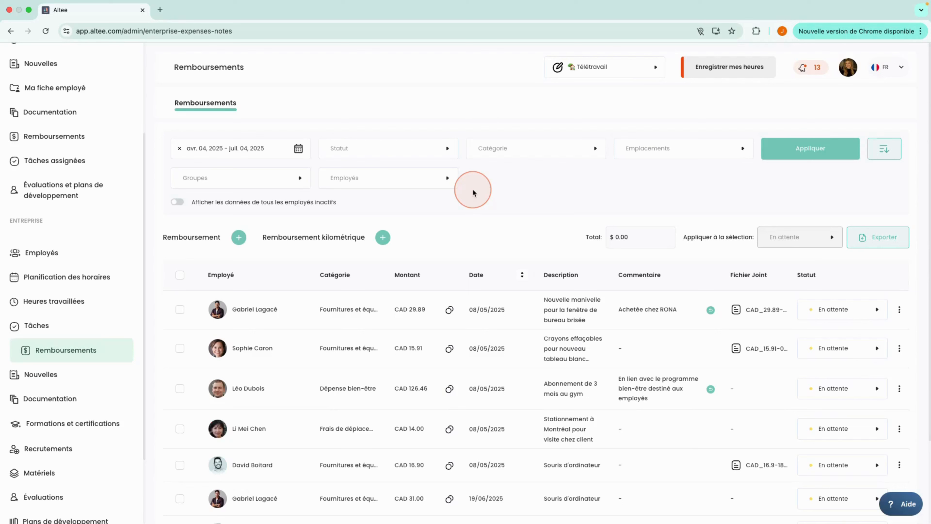
pyautogui.click(173, 204)
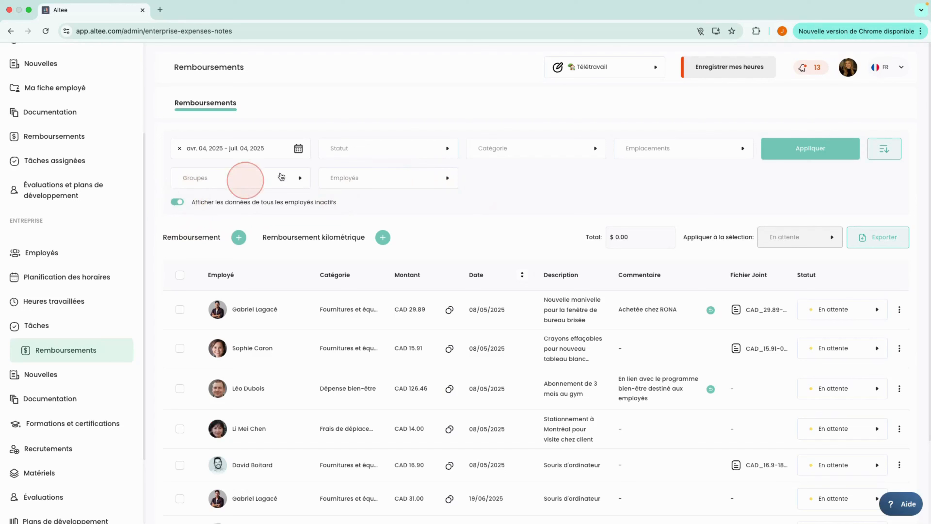
pyautogui.click(798, 154)
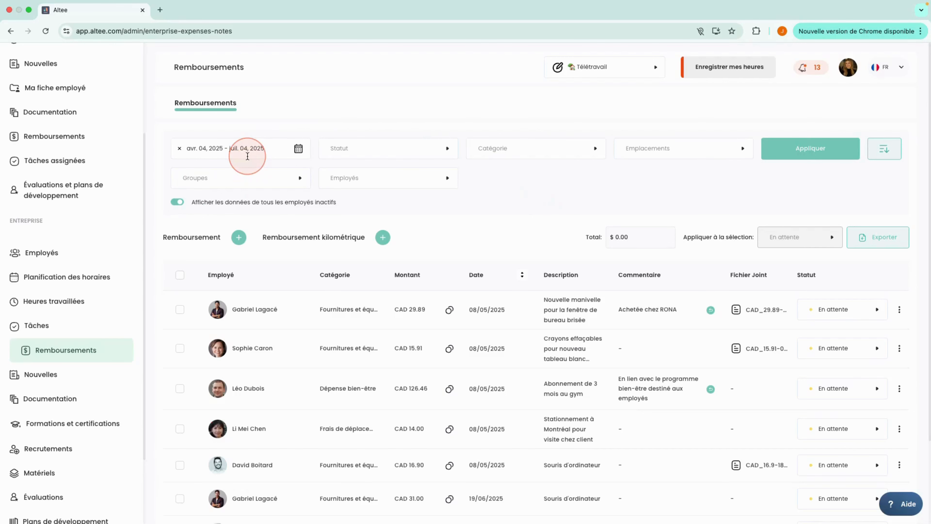
# Step: Turn on the display of inactive employees in the employee list
pyautogui.click(67, 256)
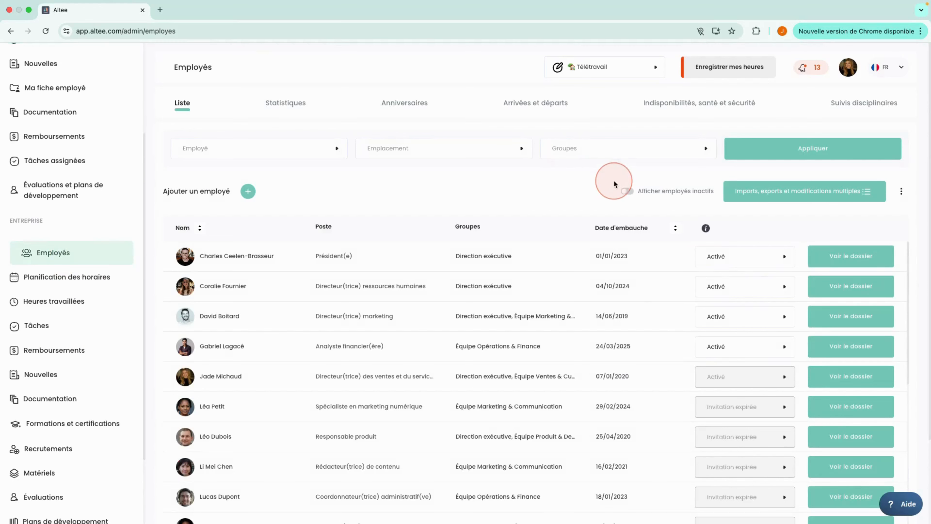
pyautogui.click(630, 192)
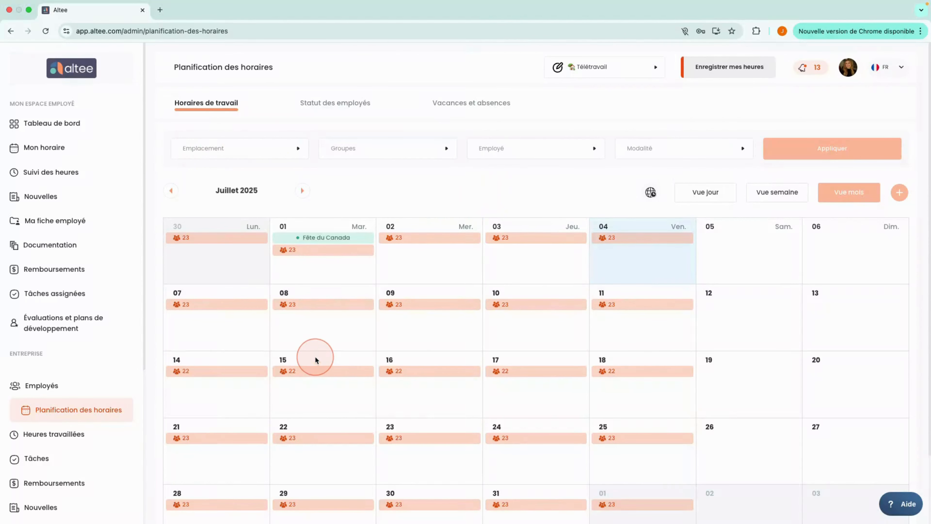
# Step: Open the Modèles d'horaires section in the worked-hours settings
pyautogui.scroll(-5, 92, 411)
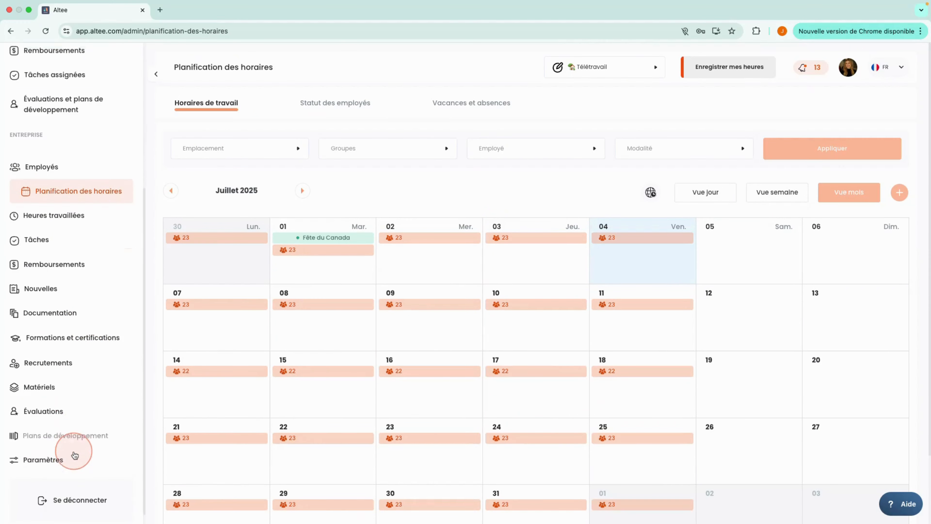
pyautogui.click(56, 458)
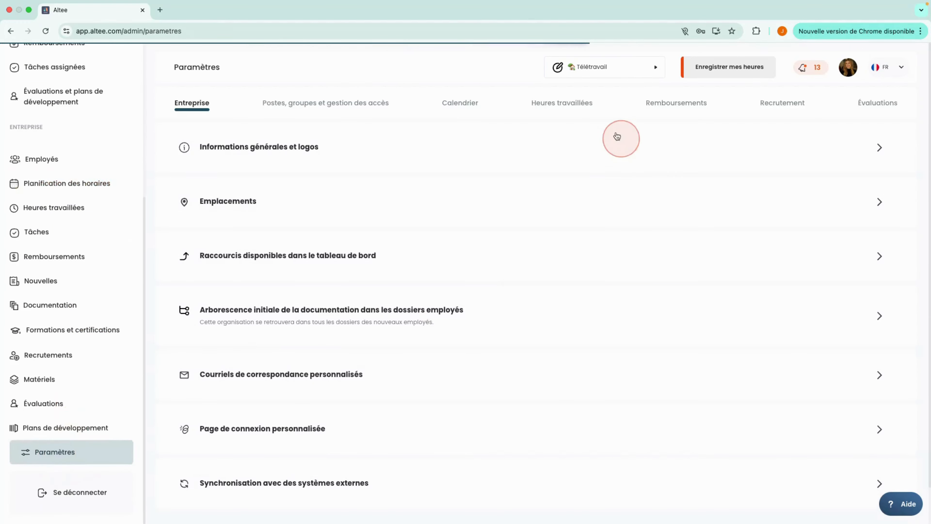
pyautogui.click(562, 103)
pyautogui.scroll(-1, 417, 280)
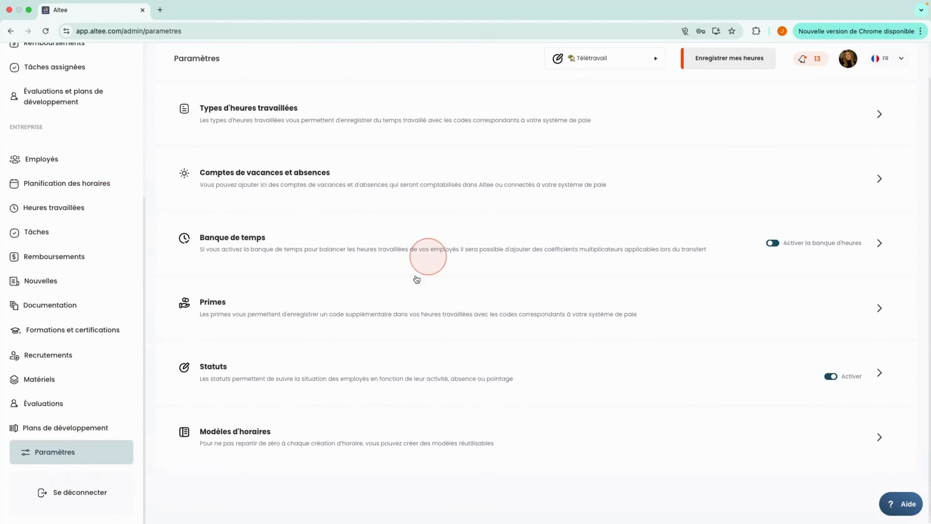
pyautogui.click(212, 428)
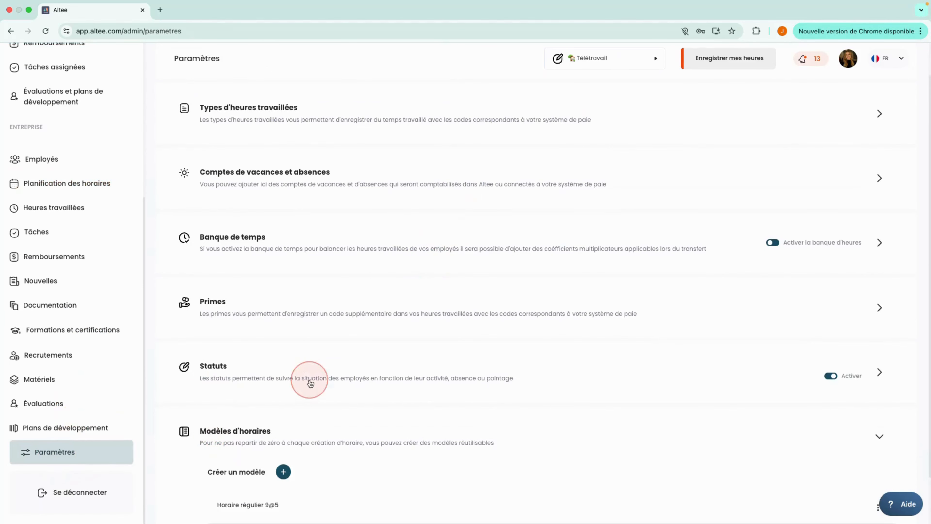
pyautogui.scroll(-2, 311, 382)
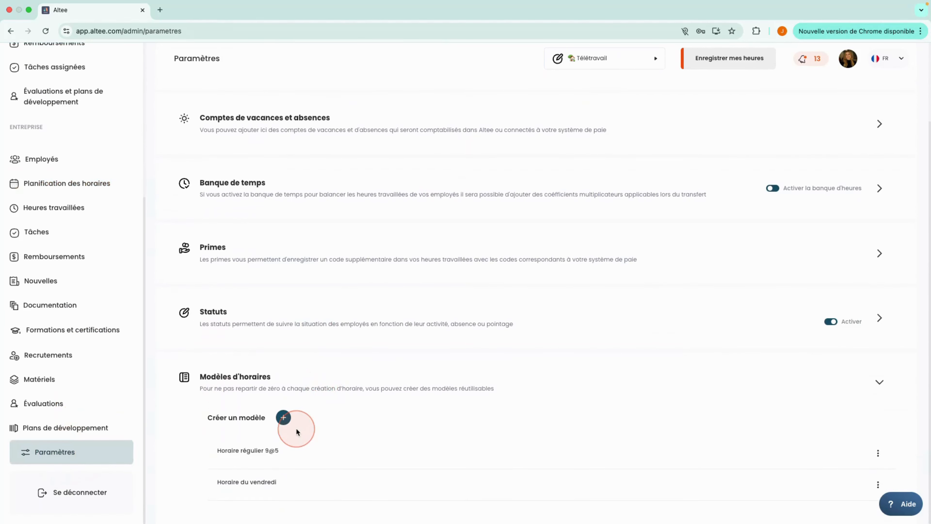
# Step: Examine the blank schedule template form and the settings of the Horaire régulier 9@5 template, closing both without saving
pyautogui.click(282, 417)
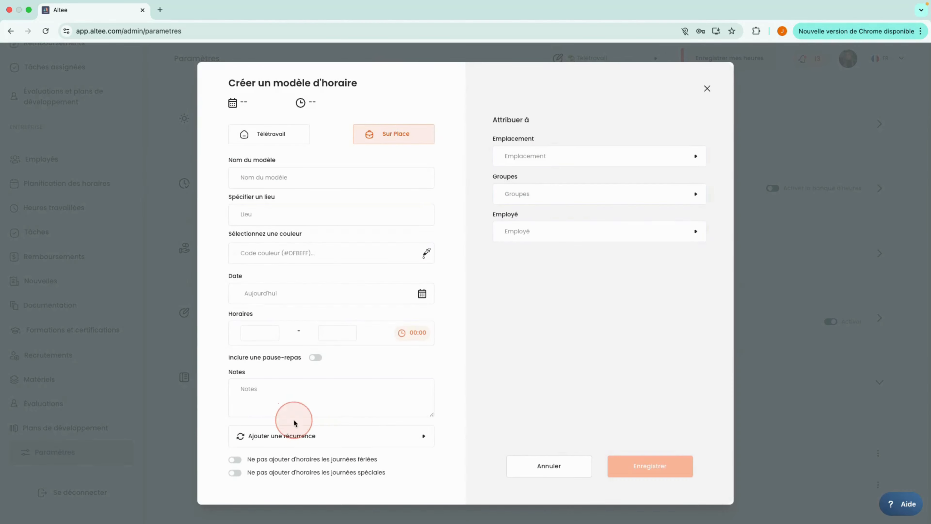
pyautogui.click(525, 466)
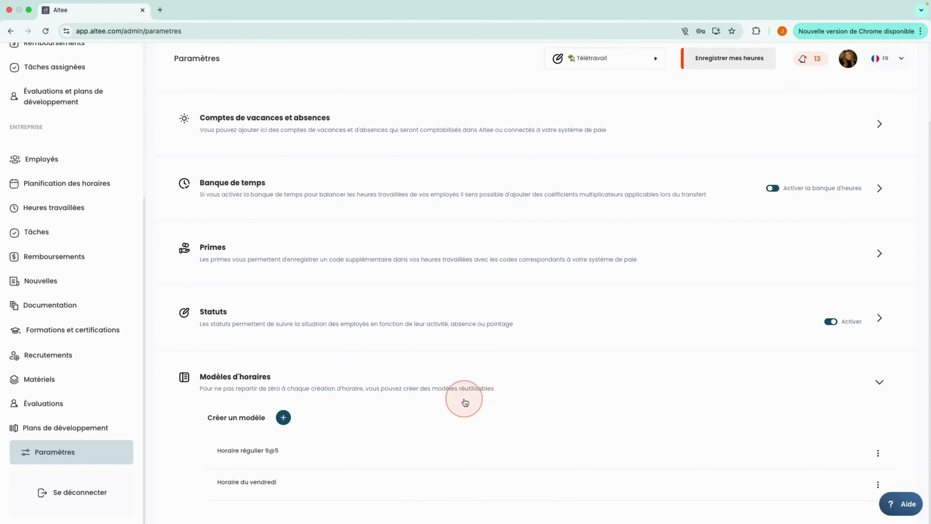
pyautogui.click(878, 453)
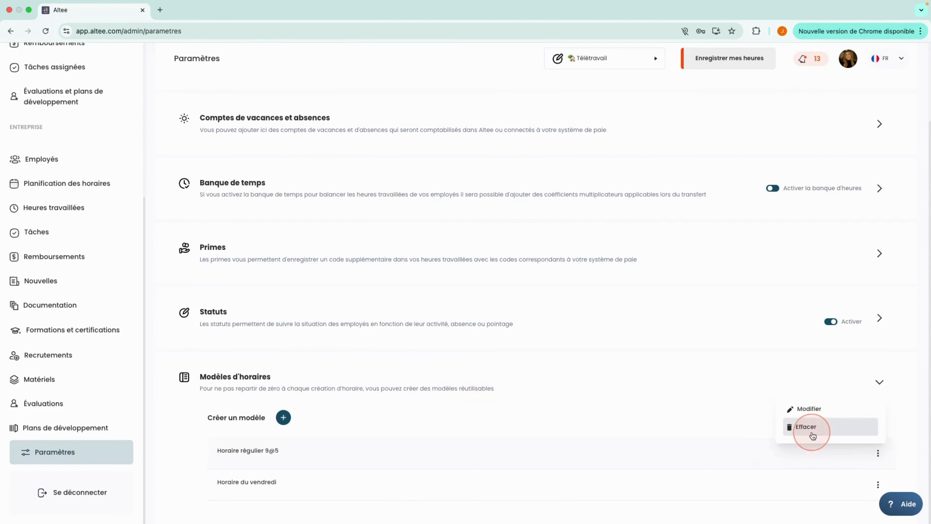
pyautogui.click(810, 409)
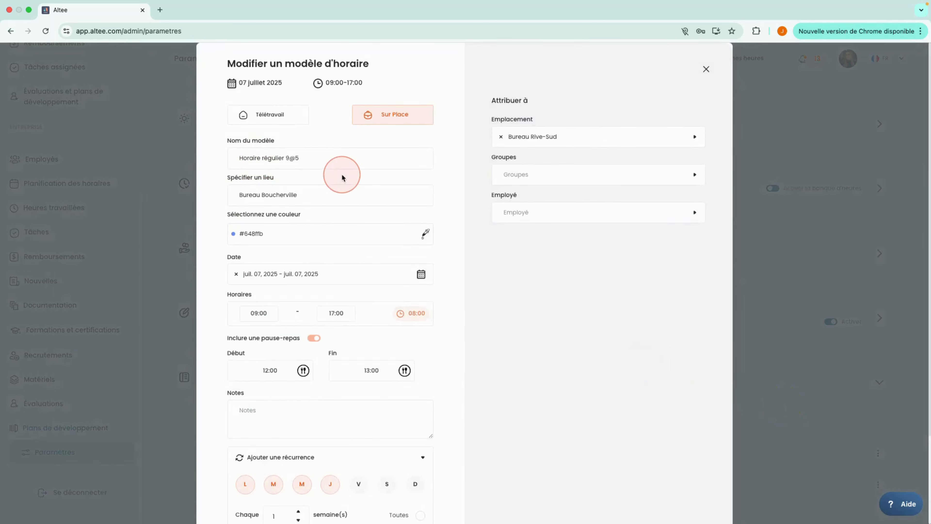
pyautogui.scroll(-3, 369, 277)
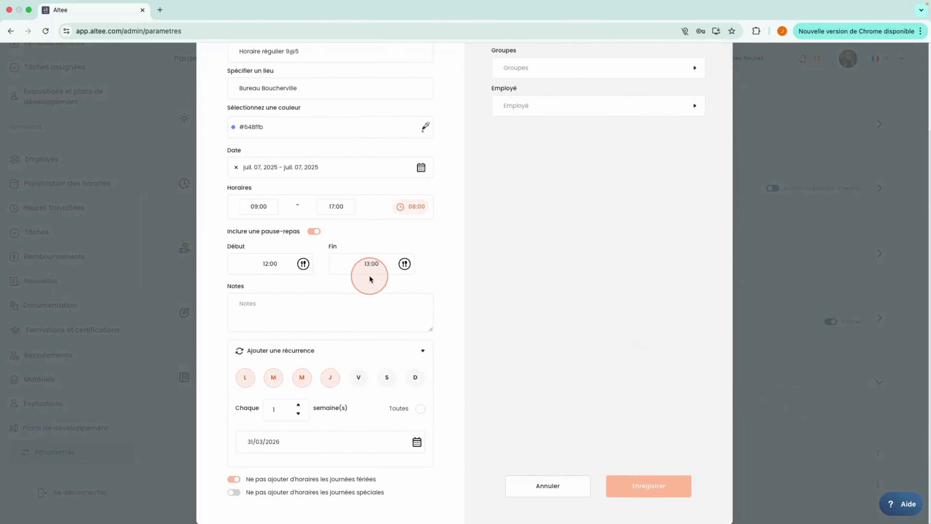
pyautogui.scroll(3, 370, 277)
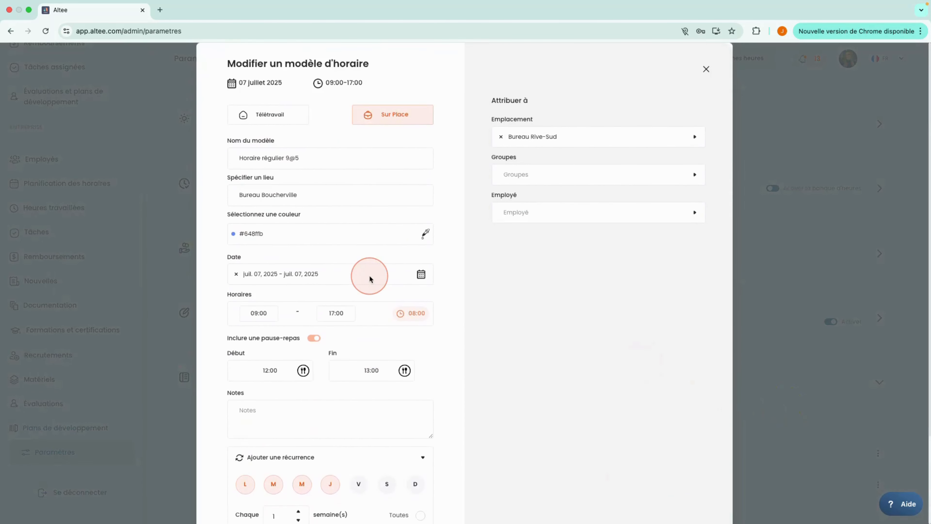
pyautogui.click(706, 70)
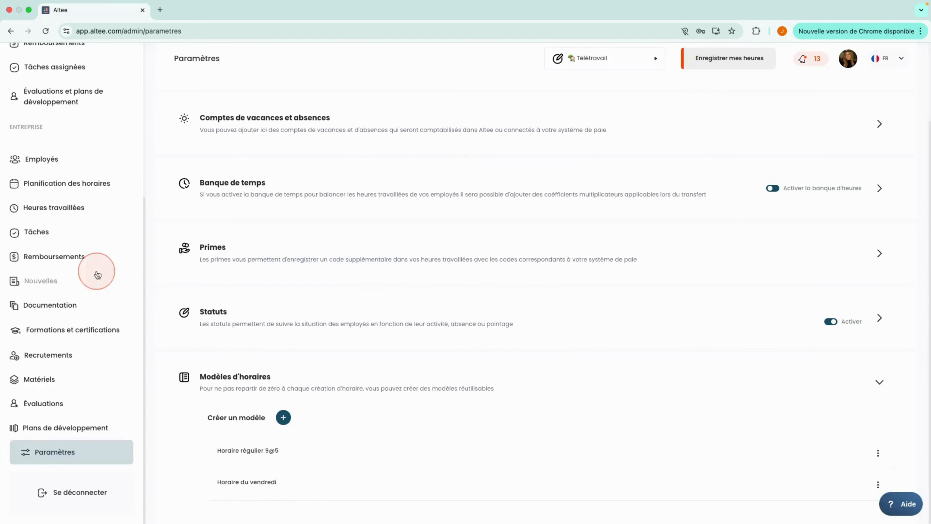
# Step: Start a new schedule in the schedule planning from the Horaire régulier 9@5 template and review its prefilled fields
pyautogui.click(85, 187)
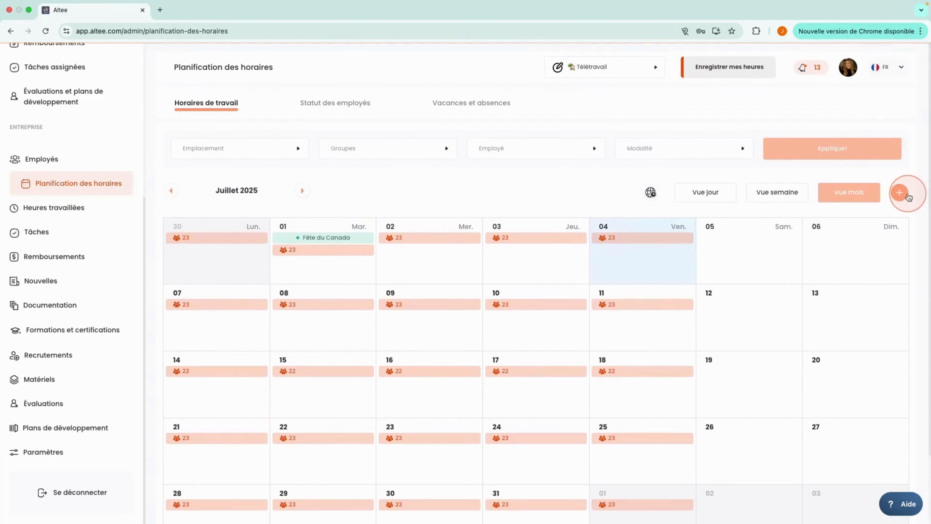
pyautogui.click(904, 194)
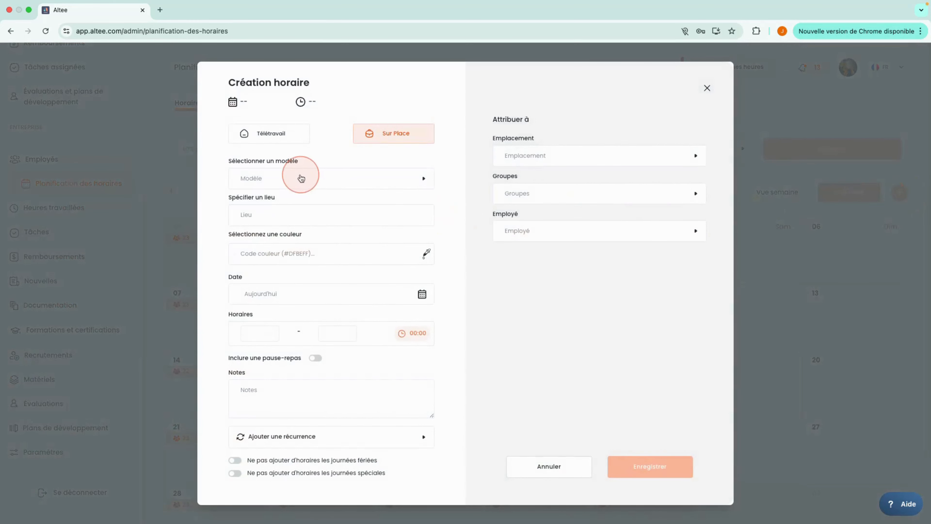
pyautogui.click(302, 178)
pyautogui.click(311, 208)
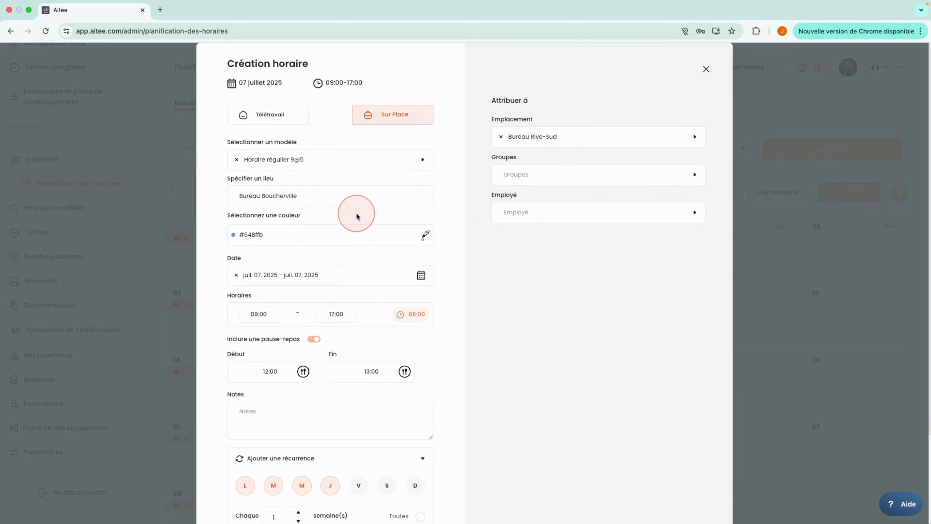
pyautogui.scroll(-3, 328, 370)
pyautogui.scroll(3, 329, 376)
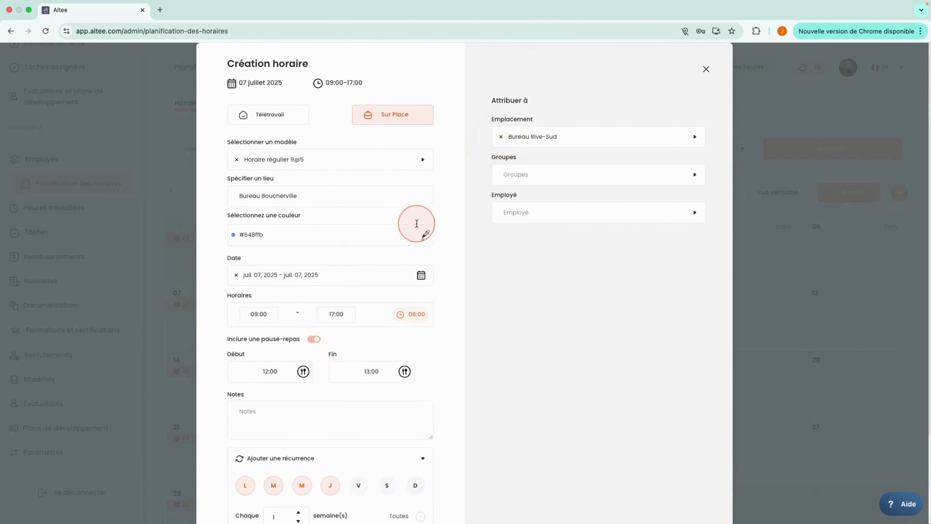
pyautogui.scroll(-1, 235, 385)
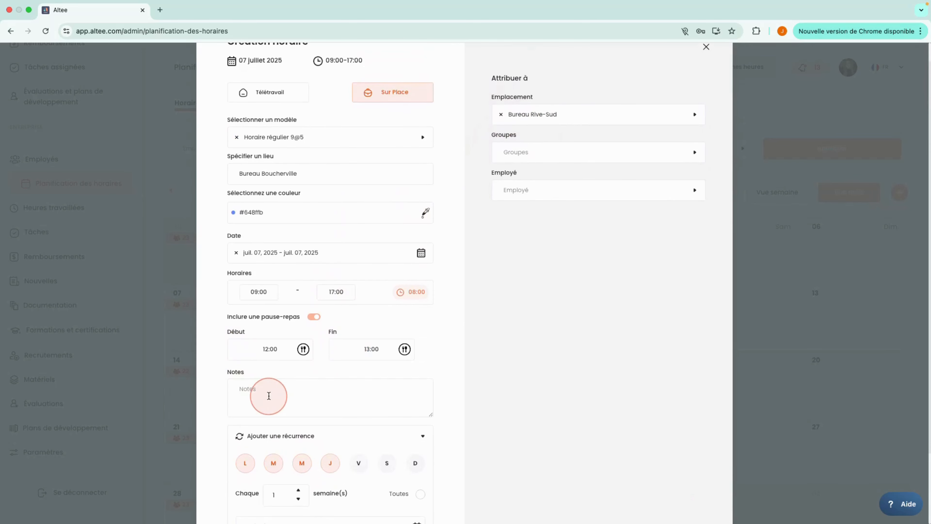
# Step: Remove the location from the new schedule's assignment and assign it to the Direction exécutive group instead
pyautogui.click(500, 115)
pyautogui.click(525, 154)
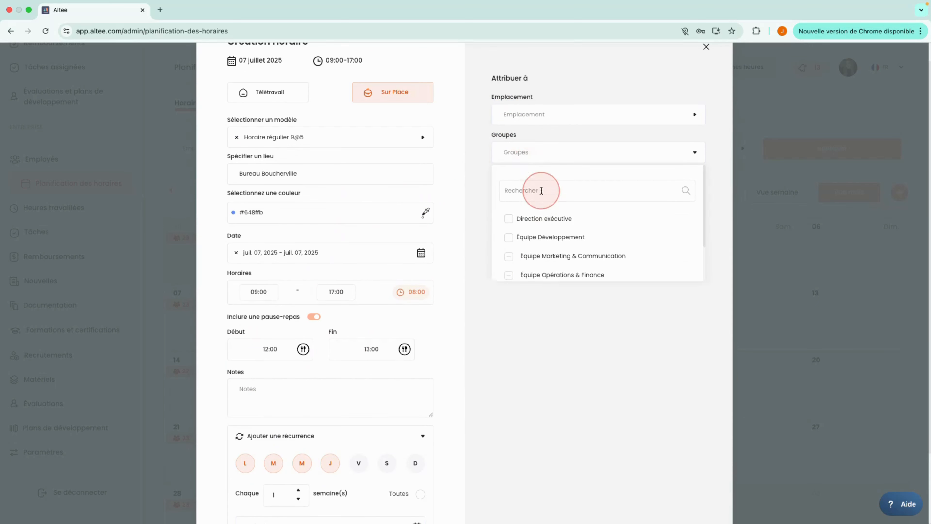
pyautogui.click(532, 218)
pyautogui.click(471, 191)
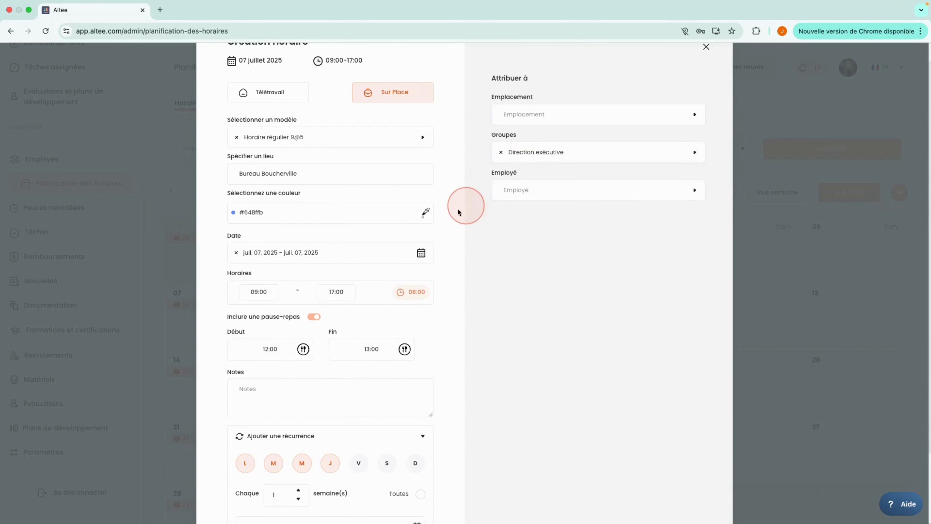
# Step: Switch off the exclusion of public holidays and special days for the new schedule, and cancel its creation
pyautogui.scroll(-3, 435, 286)
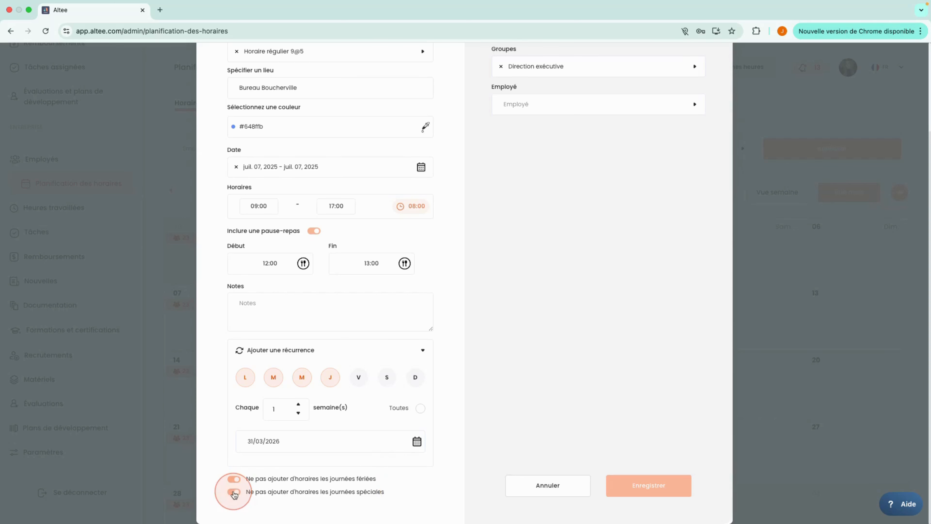
pyautogui.click(234, 492)
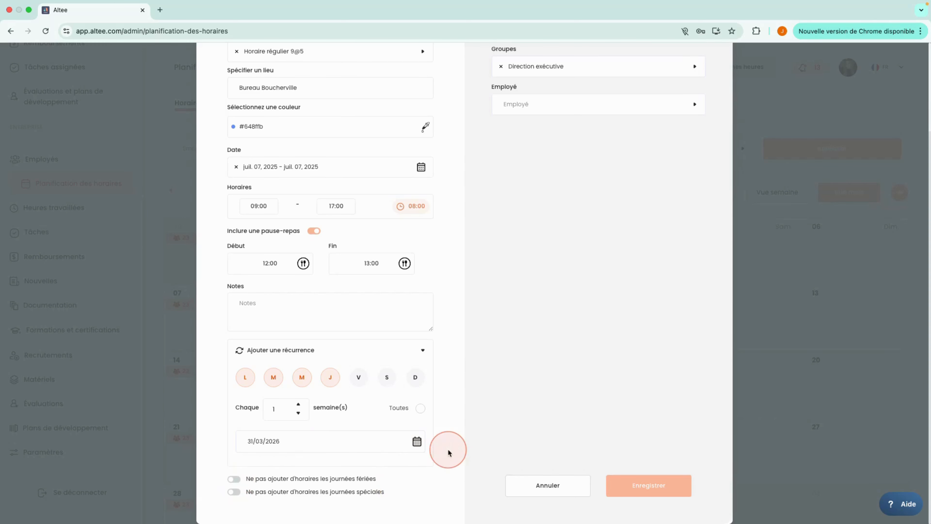
pyautogui.click(551, 489)
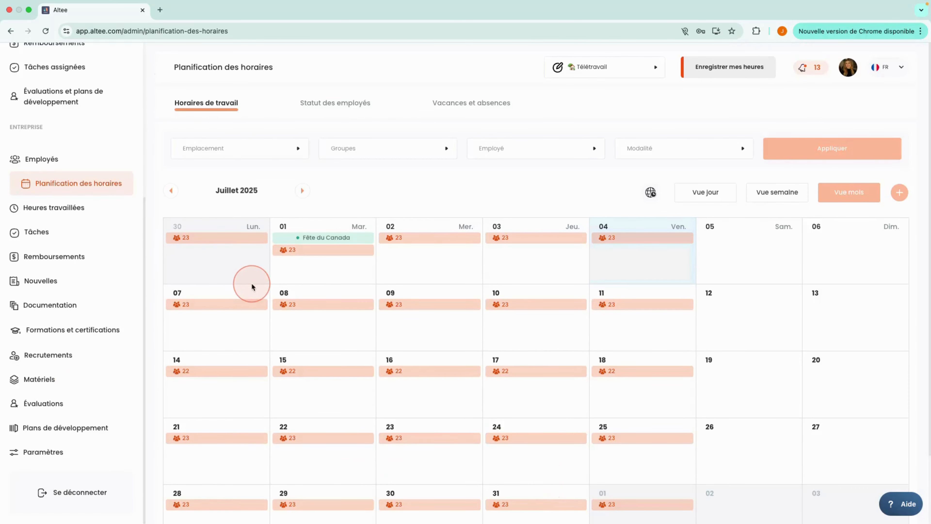
# Step: Return to the dashboard and show the June 2025 calendar in month view
pyautogui.scroll(6, 106, 216)
pyautogui.click(66, 127)
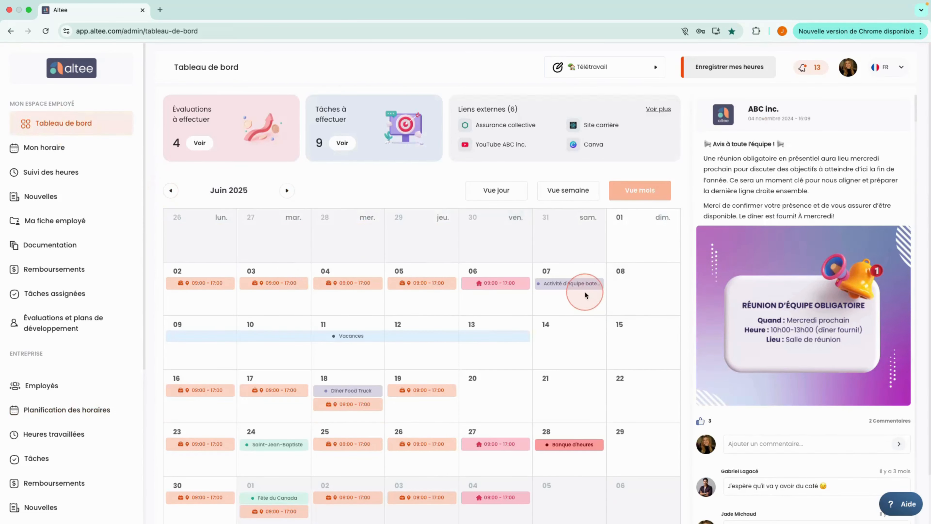
# Step: Open the Calendrier section of the company settings and review the options and list of public holidays and special days
pyautogui.scroll(-6, 92, 367)
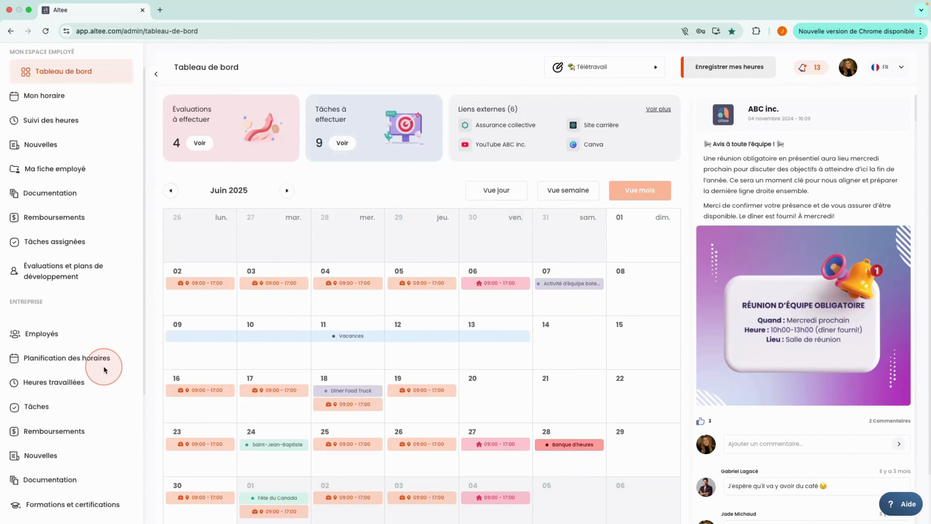
pyautogui.click(79, 452)
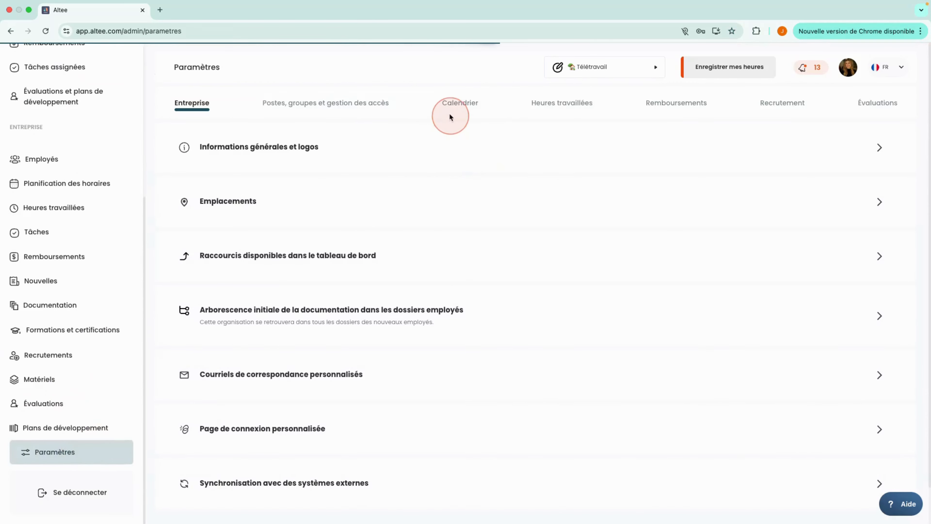
pyautogui.click(452, 107)
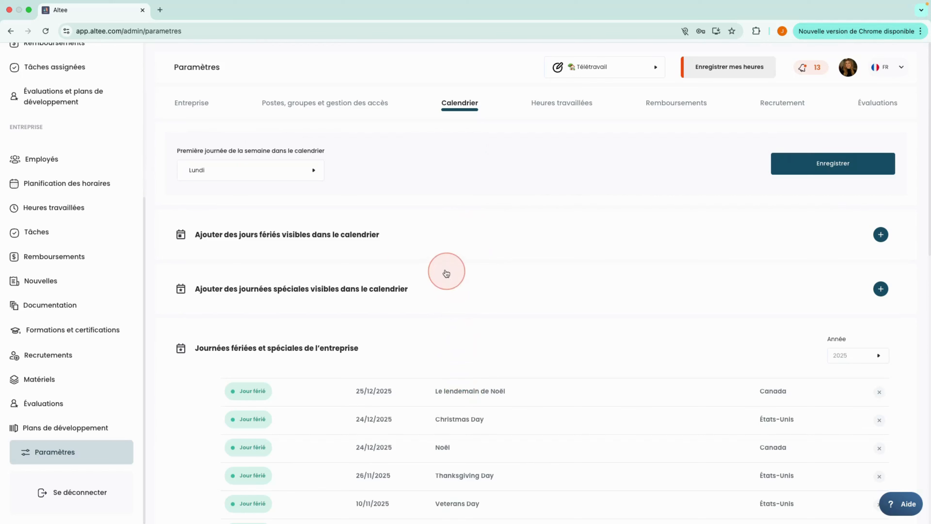
pyautogui.click(104, 183)
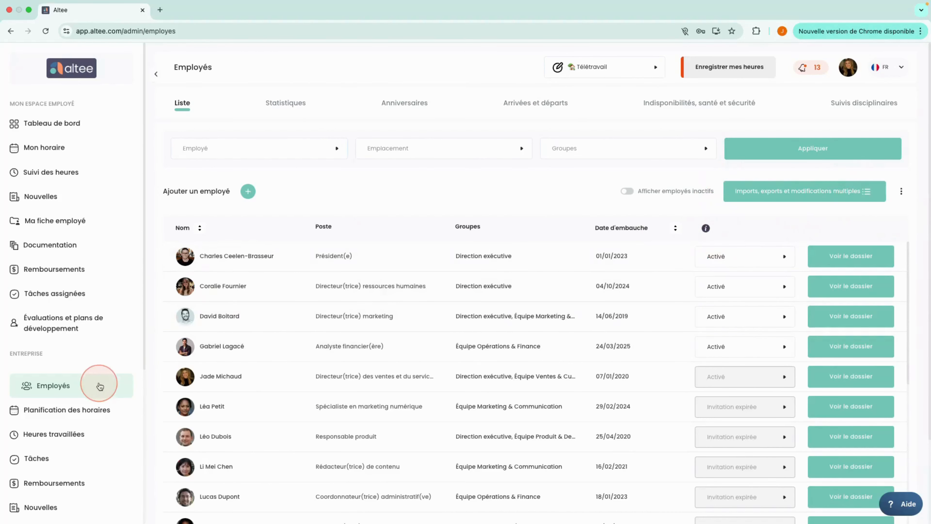
# Step: Open the employees' Modifications multiples table, review the full-workday hours and leave balances, and return to the employee list
pyautogui.click(772, 193)
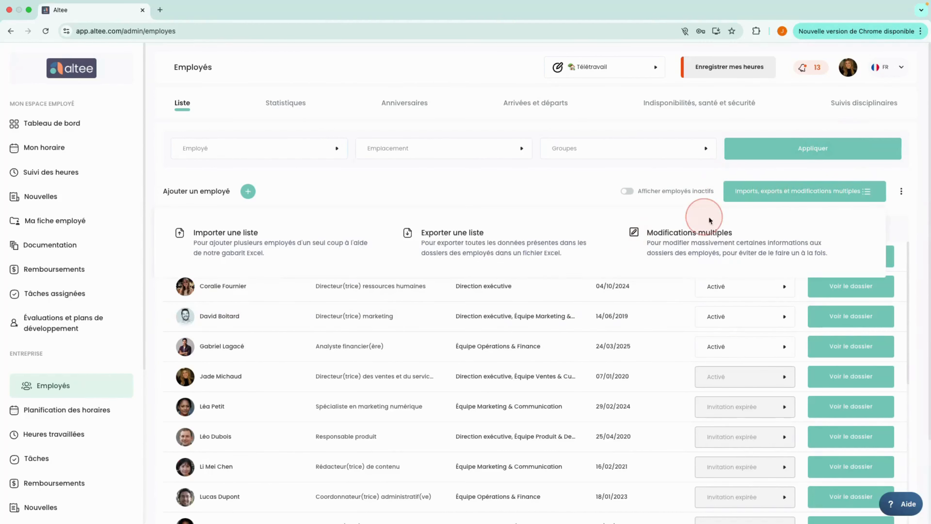
pyautogui.click(660, 234)
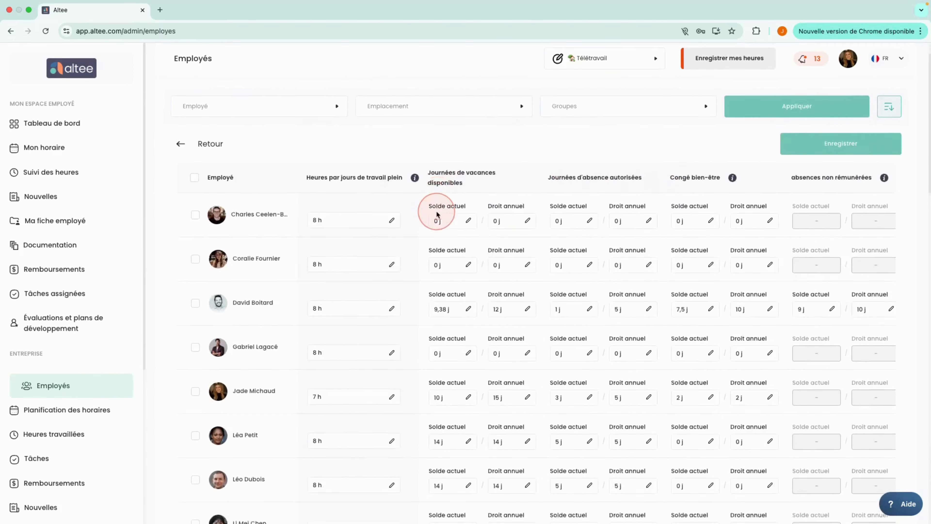
pyautogui.scroll(-7, 438, 215)
pyautogui.scroll(-7, 436, 216)
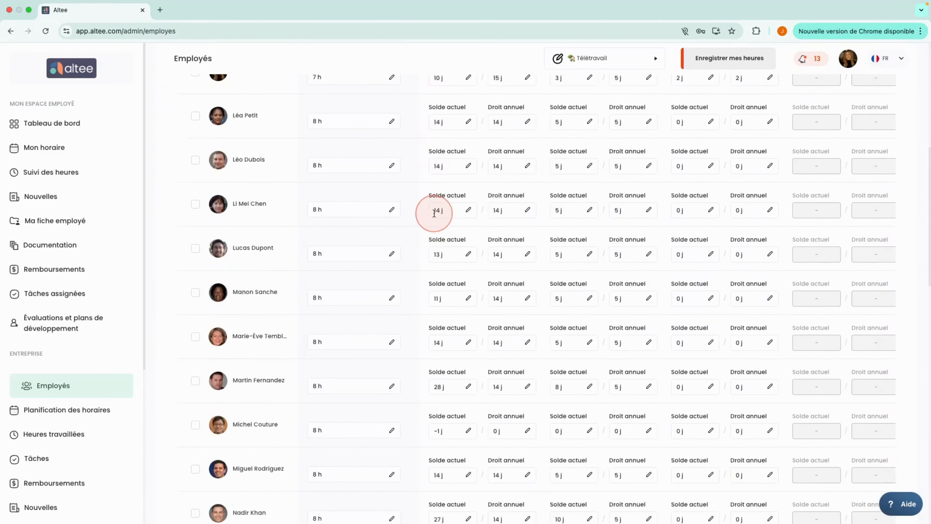
pyautogui.scroll(8, 433, 218)
pyautogui.scroll(7, 431, 221)
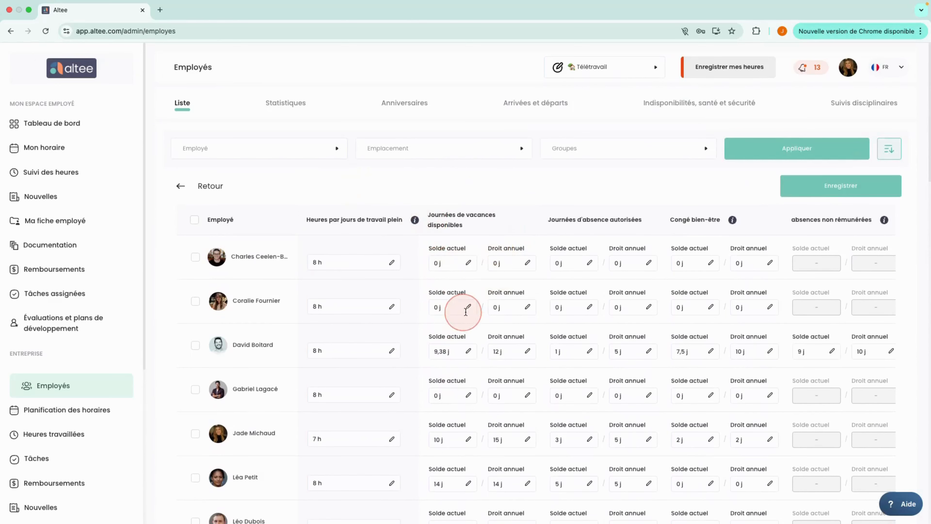
pyautogui.scroll(-1, 489, 373)
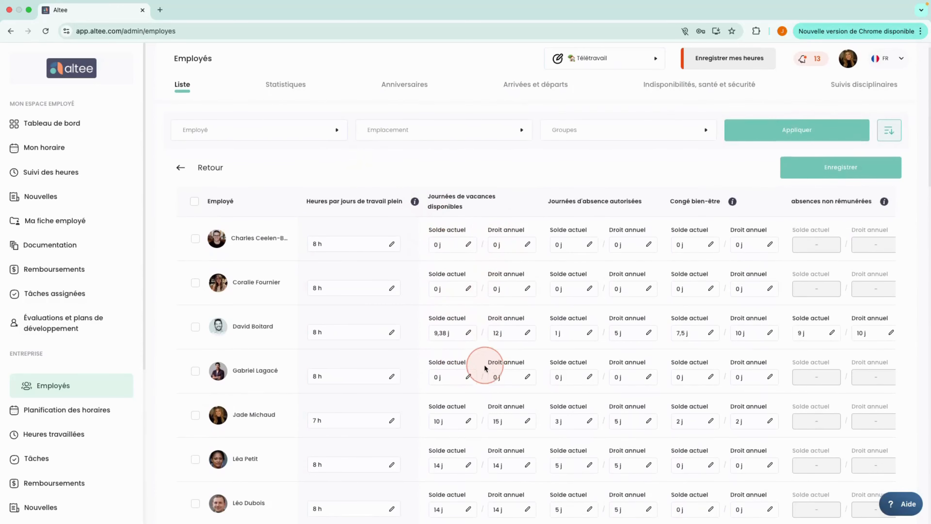
pyautogui.click(181, 168)
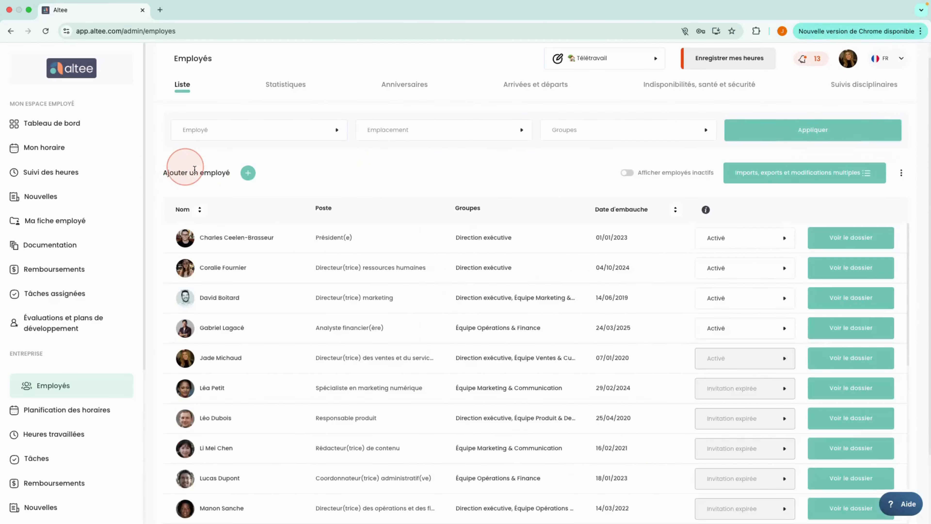
# Step: Open the marketing director's employee file and examine the Vacances section under Emploi, salaire et vacances
pyautogui.click(841, 297)
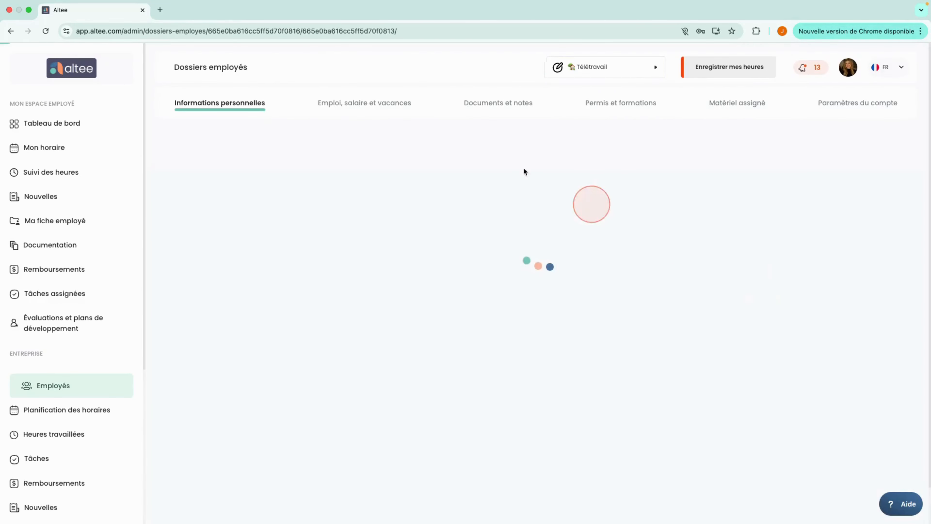
pyautogui.click(372, 101)
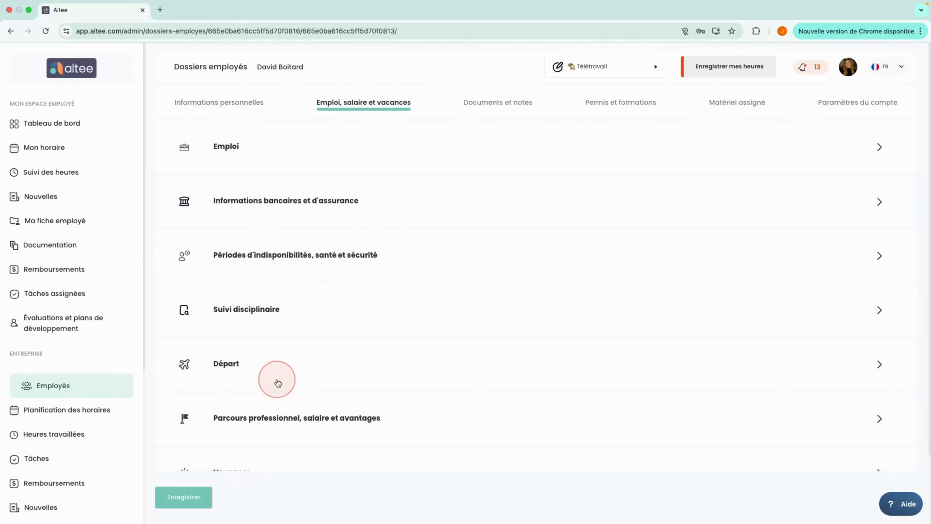
pyautogui.scroll(-3, 276, 383)
pyautogui.click(310, 393)
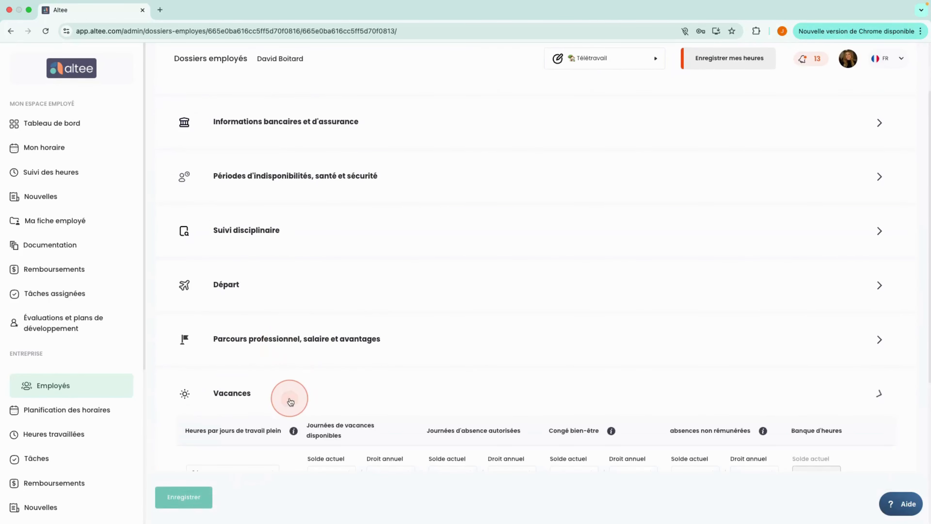
pyautogui.scroll(-5, 330, 341)
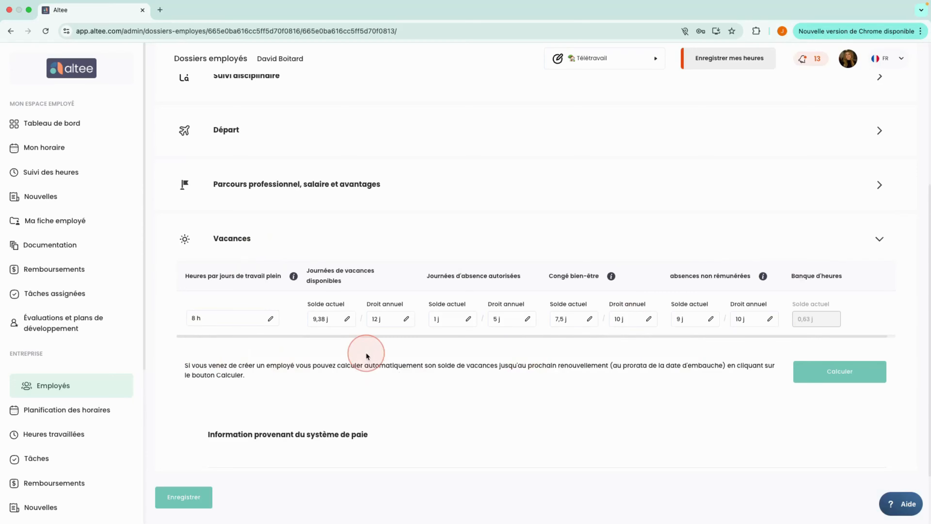
pyautogui.scroll(6, 367, 355)
# Step: Reopen the employees' Modifications multiples table, open a digital marketing specialist's full-workday hours for editing, and leave without saving
pyautogui.click(128, 388)
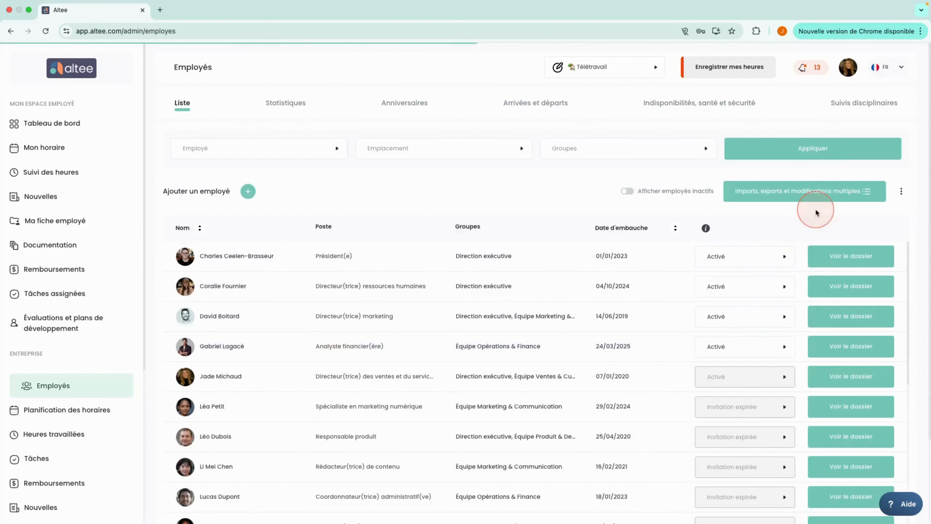
pyautogui.click(746, 191)
pyautogui.click(713, 235)
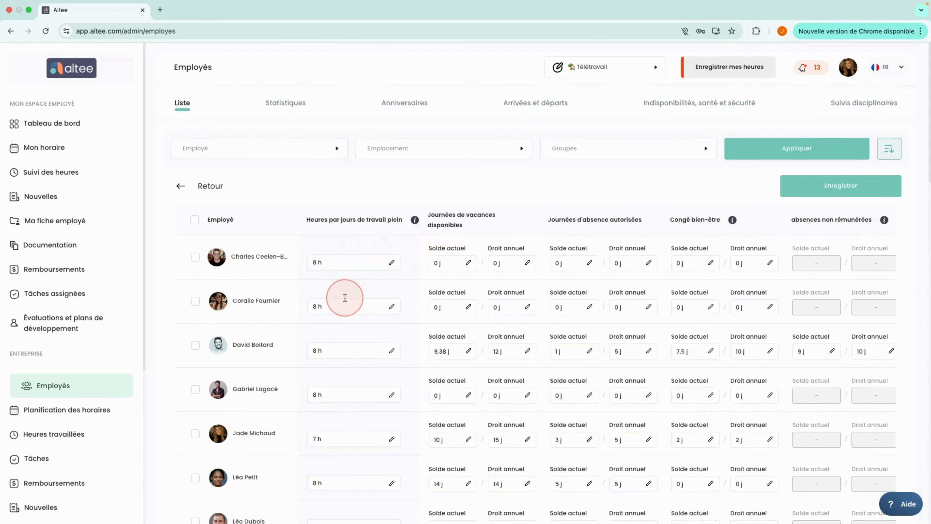
pyautogui.scroll(-1, 346, 315)
pyautogui.scroll(-3, 352, 323)
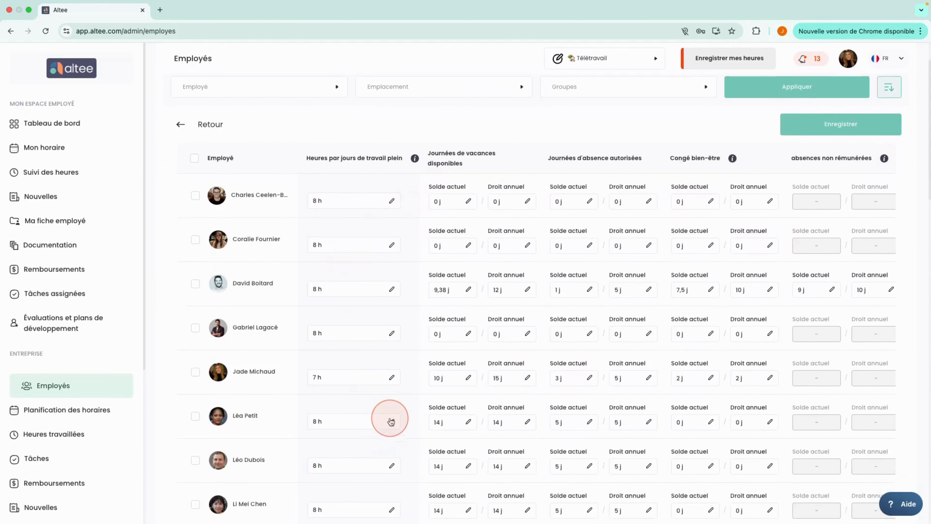
pyautogui.click(381, 421)
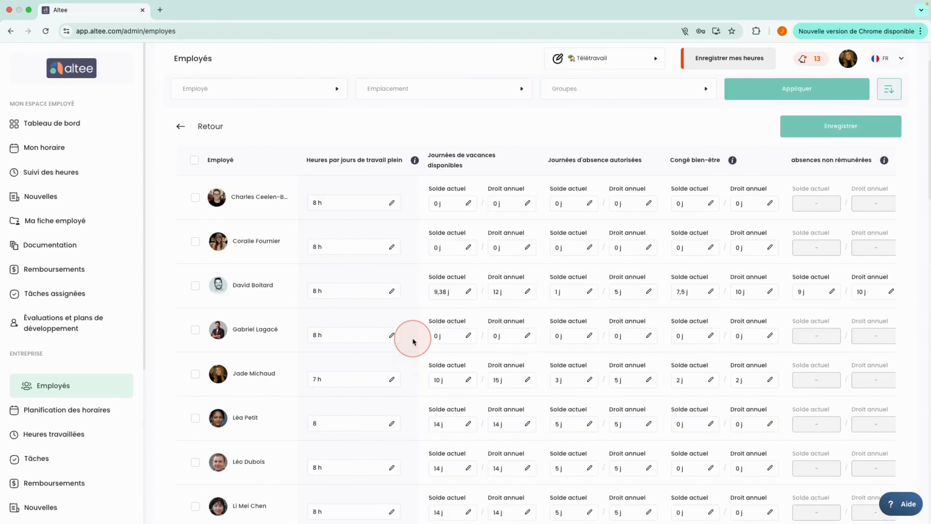
pyautogui.scroll(3, 414, 330)
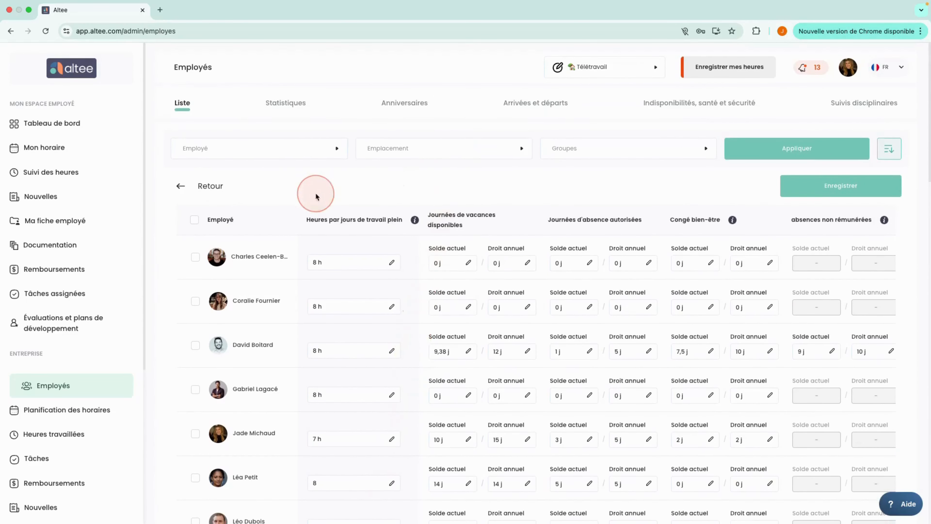
pyautogui.click(180, 186)
pyautogui.click(837, 198)
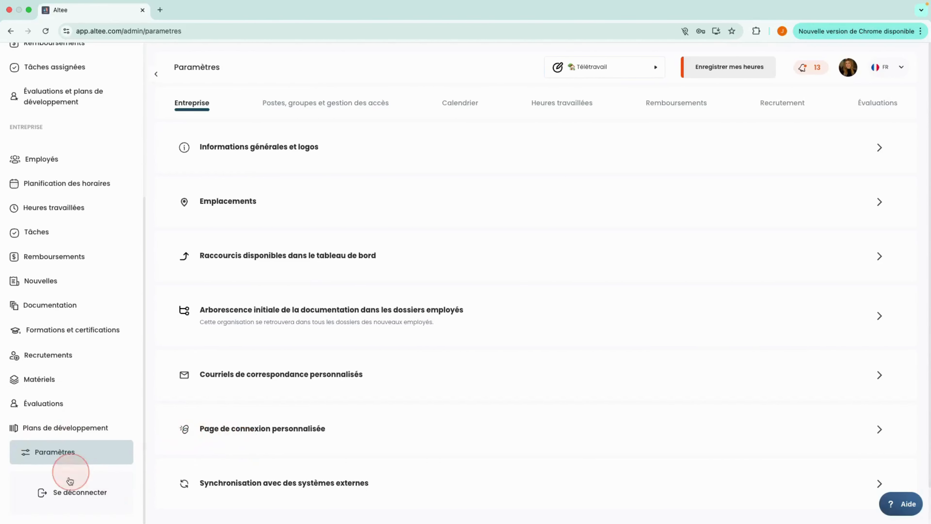
# Step: Open Primes in the Heures travaillées settings, review the form for adding a premium, and close it without entering anything
pyautogui.click(552, 105)
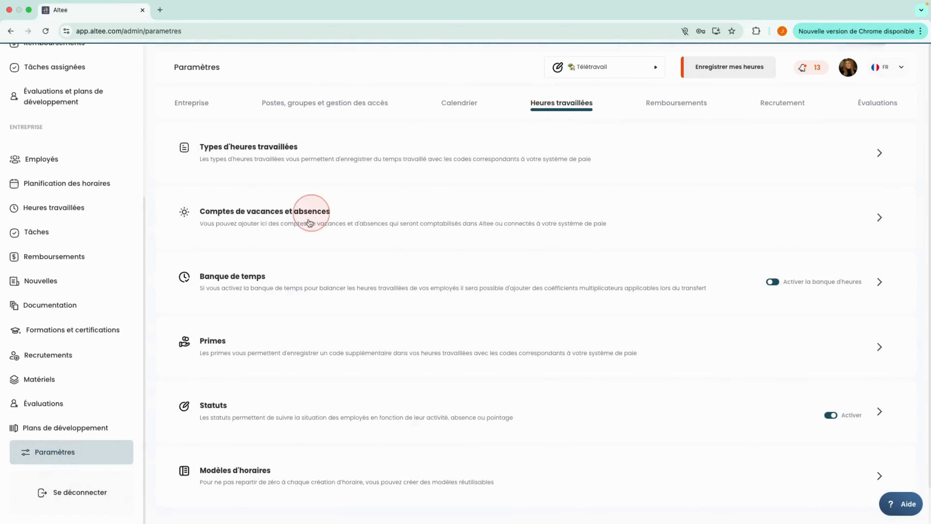
pyautogui.scroll(-2, 269, 295)
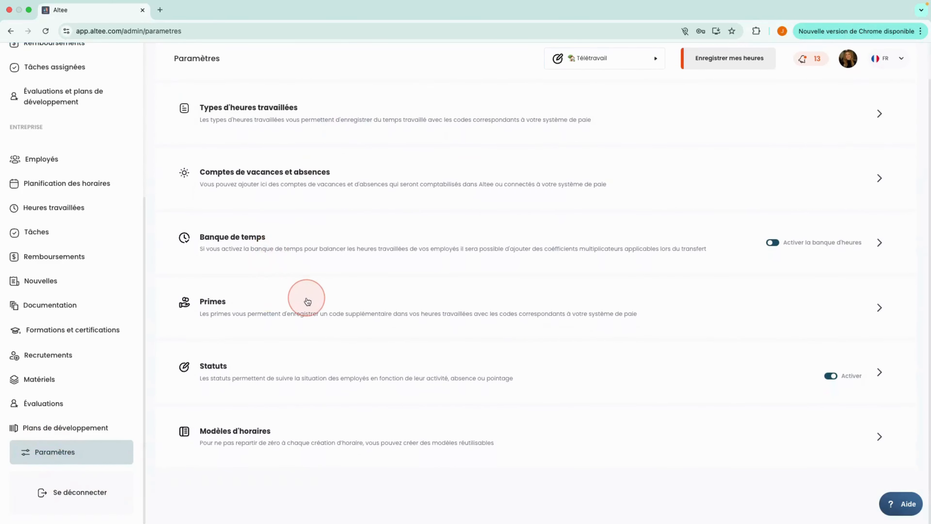
pyautogui.click(305, 312)
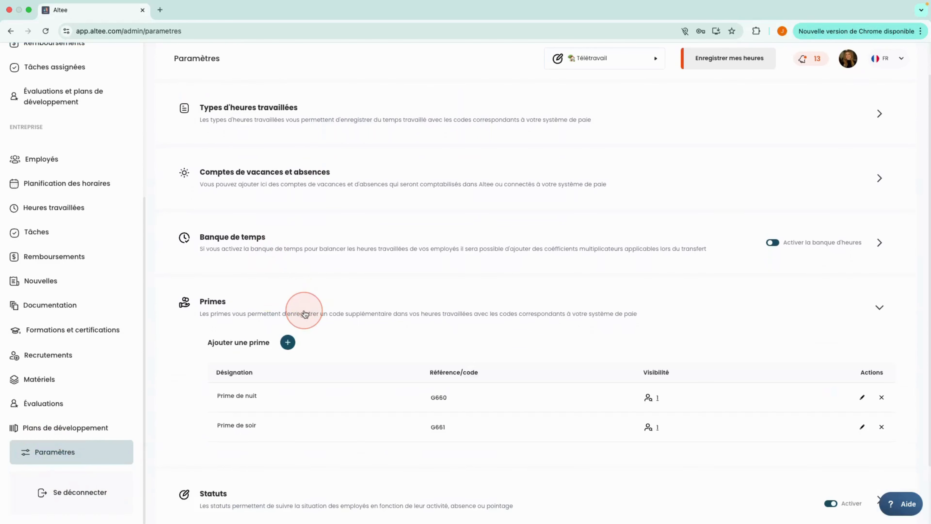
pyautogui.click(288, 343)
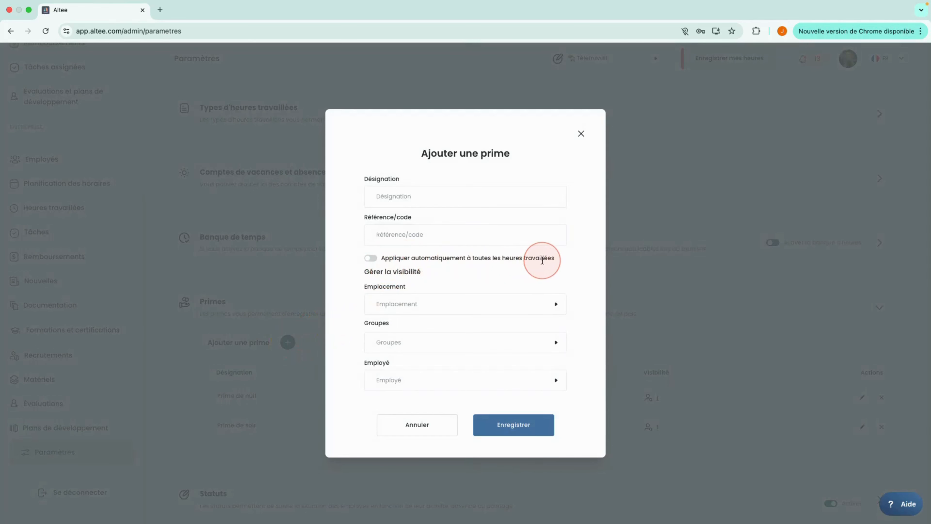
pyautogui.click(582, 134)
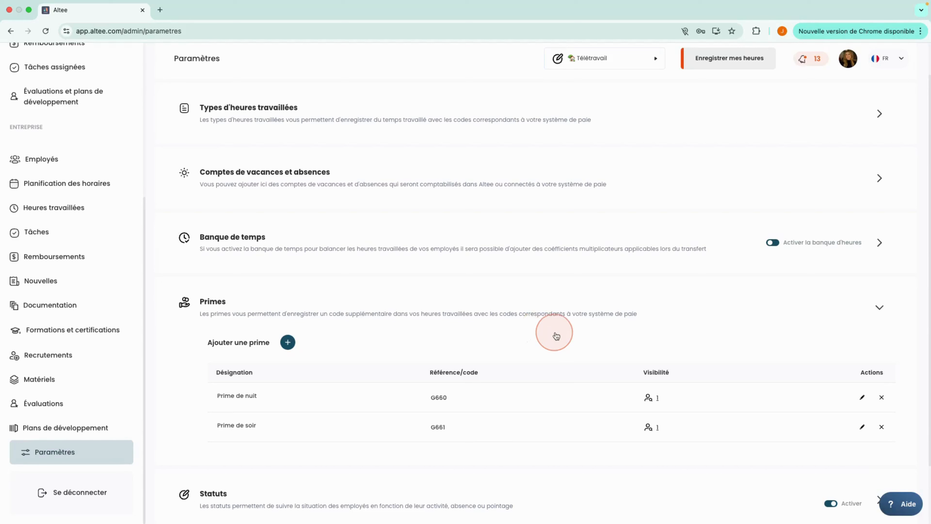
# Step: Switch on automatic application to all worked hours for the Prime de nuit premium, view its group visibility options, and cancel the edit
pyautogui.click(864, 397)
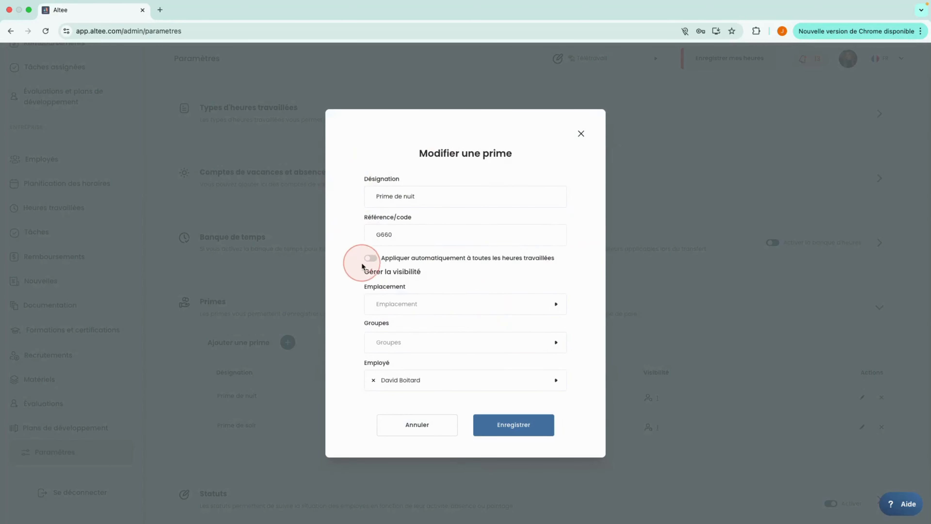
pyautogui.click(370, 258)
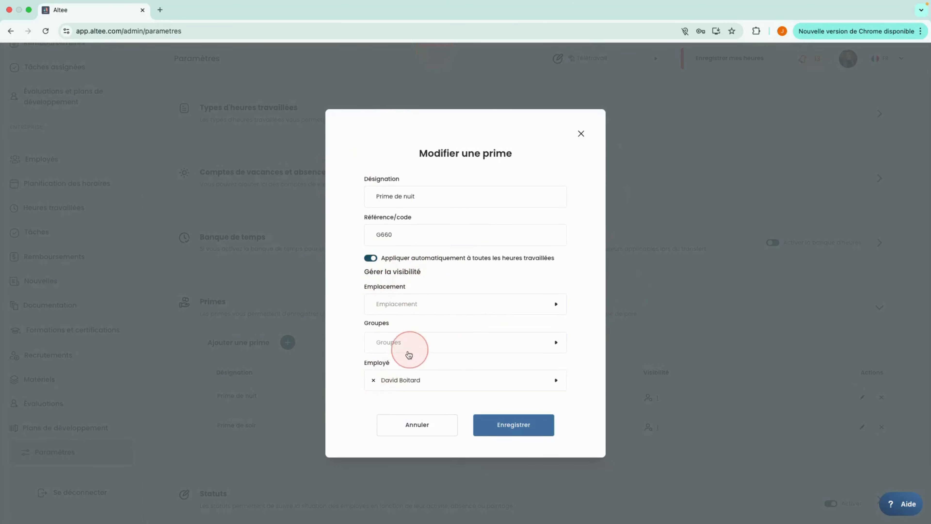
pyautogui.click(426, 345)
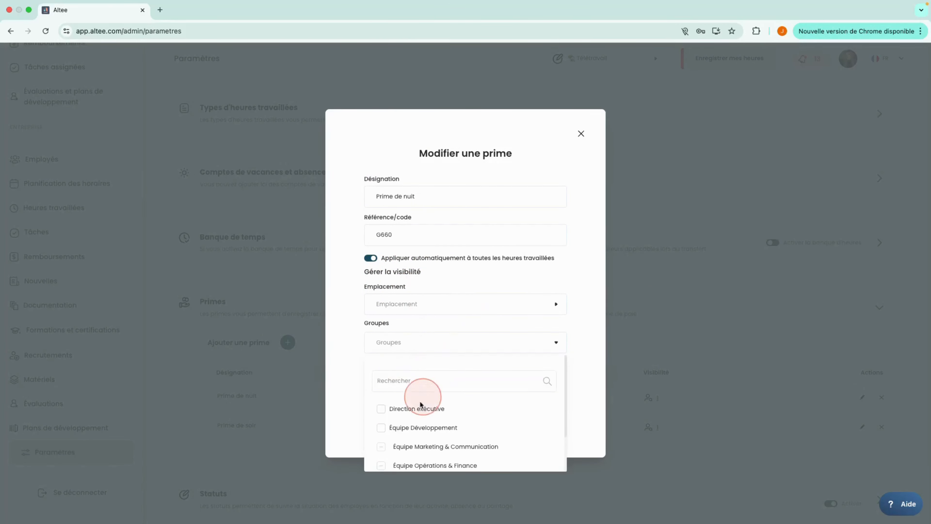
pyautogui.click(347, 343)
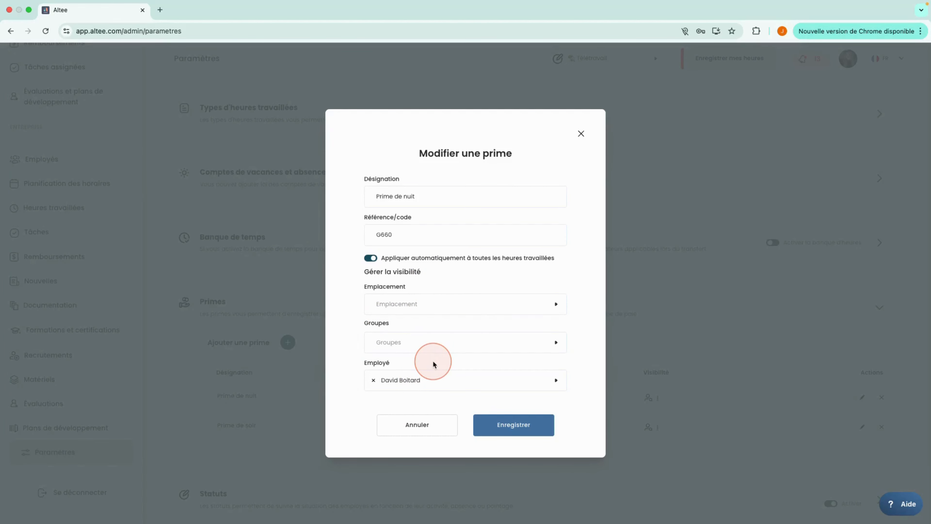
pyautogui.click(426, 429)
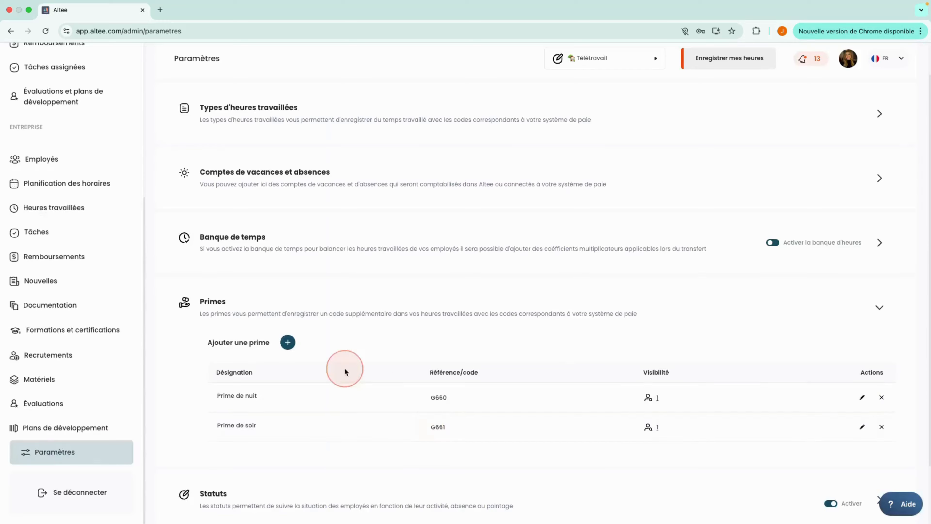
# Step: Open the company's Heures travaillées page and select July 1 to July 31, 2025 as the period
pyautogui.click(67, 208)
pyautogui.click(288, 152)
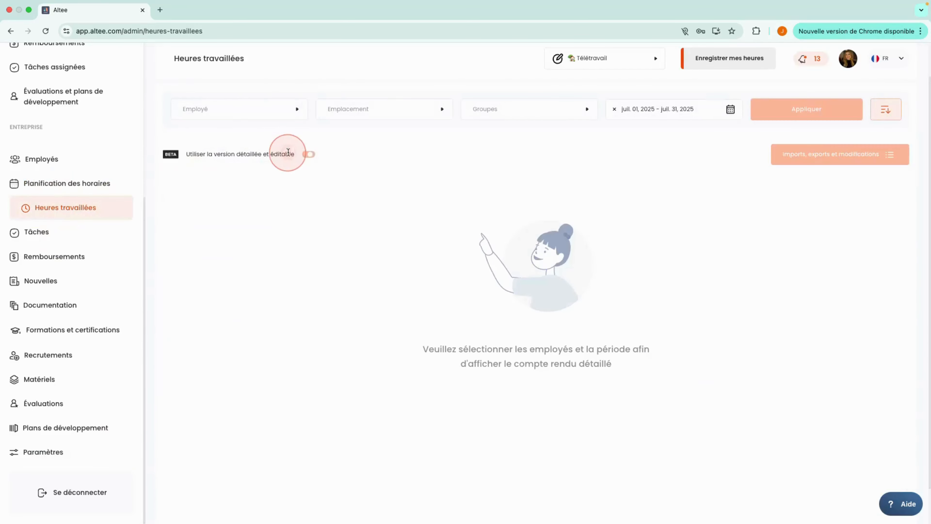
pyautogui.click(691, 115)
pyautogui.click(644, 190)
pyautogui.click(685, 279)
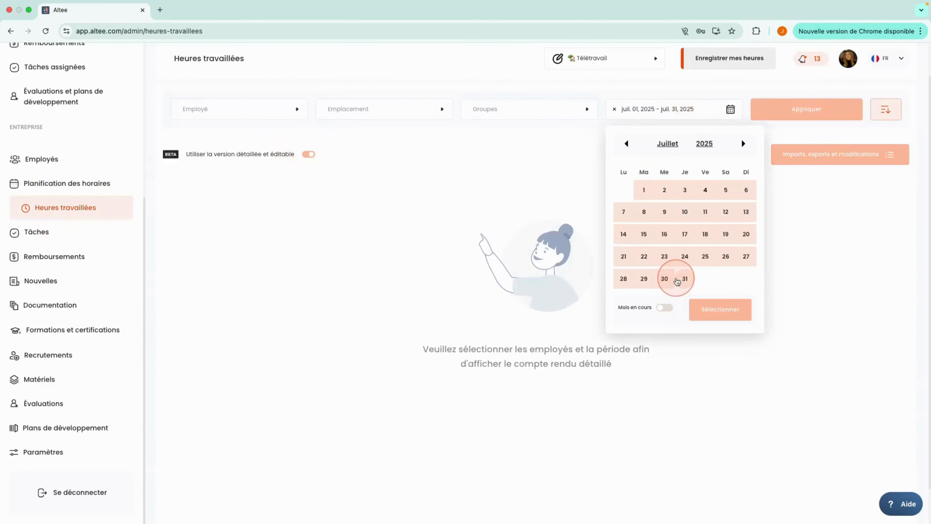
pyautogui.click(728, 312)
pyautogui.click(812, 66)
# Step: Set the period to July 7 to July 11, 2025 and apply it to display the employees' detailed worked hours
pyautogui.click(670, 106)
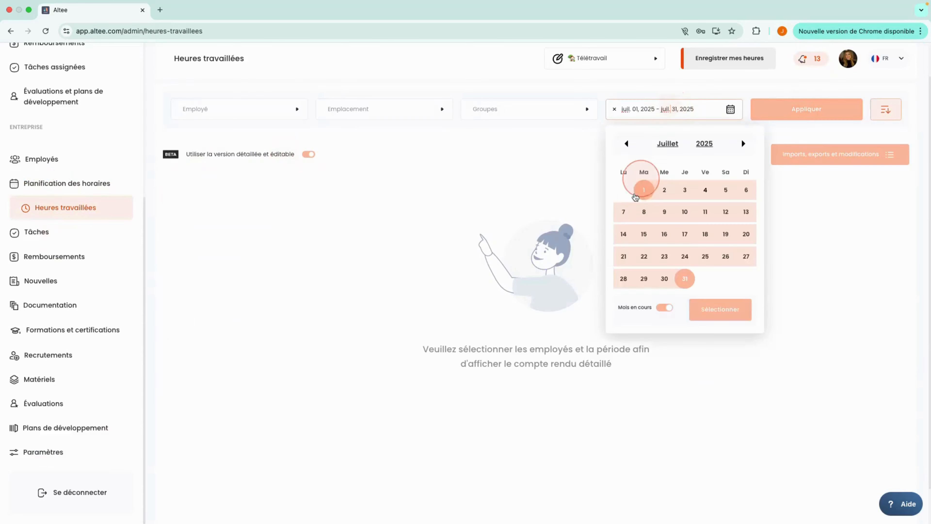
pyautogui.click(623, 211)
pyautogui.click(705, 211)
pyautogui.click(719, 309)
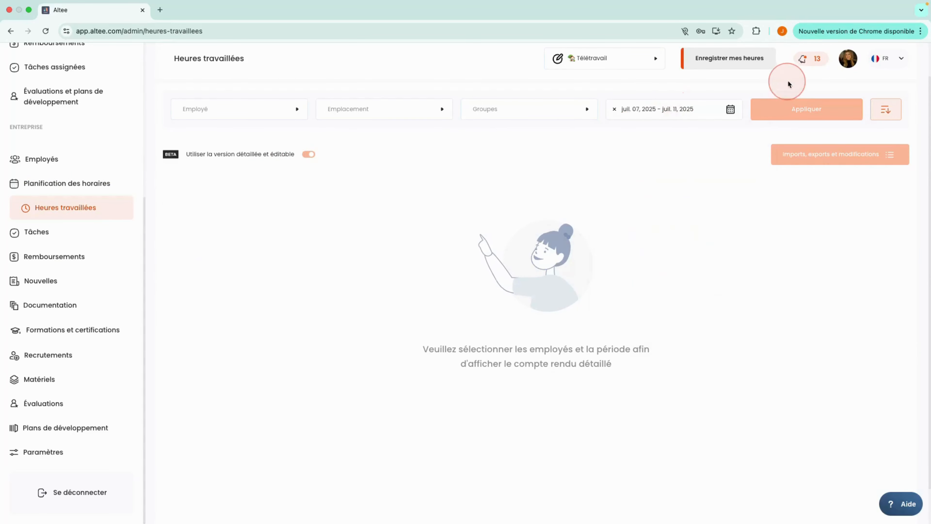
pyautogui.click(796, 109)
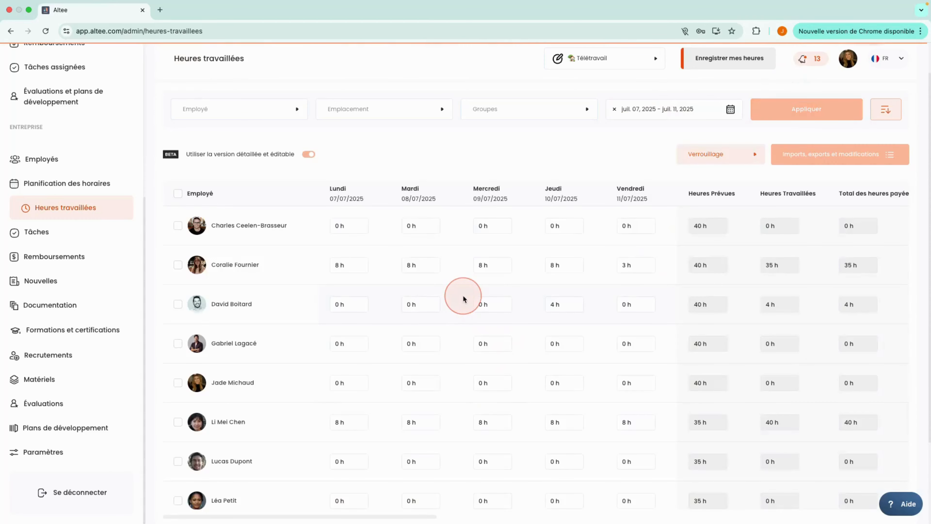
# Step: View the daily Prime de nuit breakdown for the second employee in the hours table and close it without changes
pyautogui.hscroll(15, 462, 299)
pyautogui.hscroll(10, 536, 295)
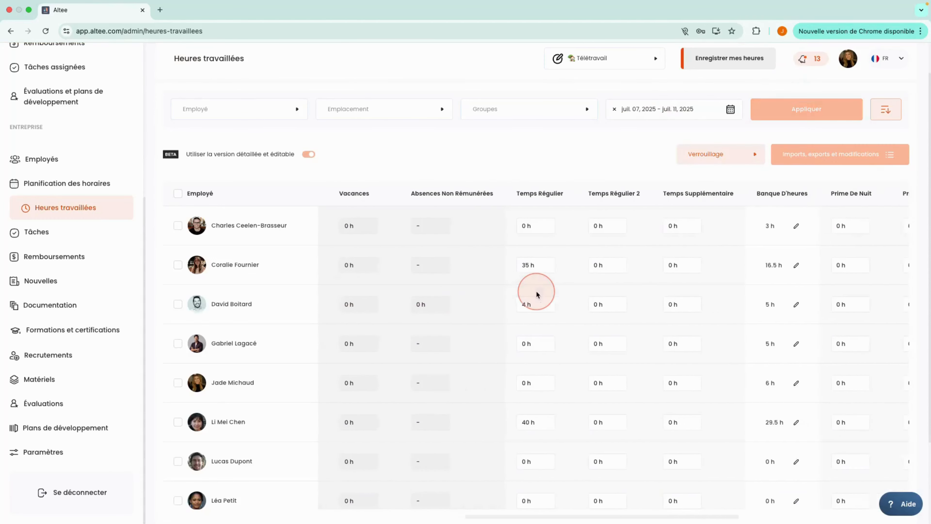
pyautogui.click(674, 268)
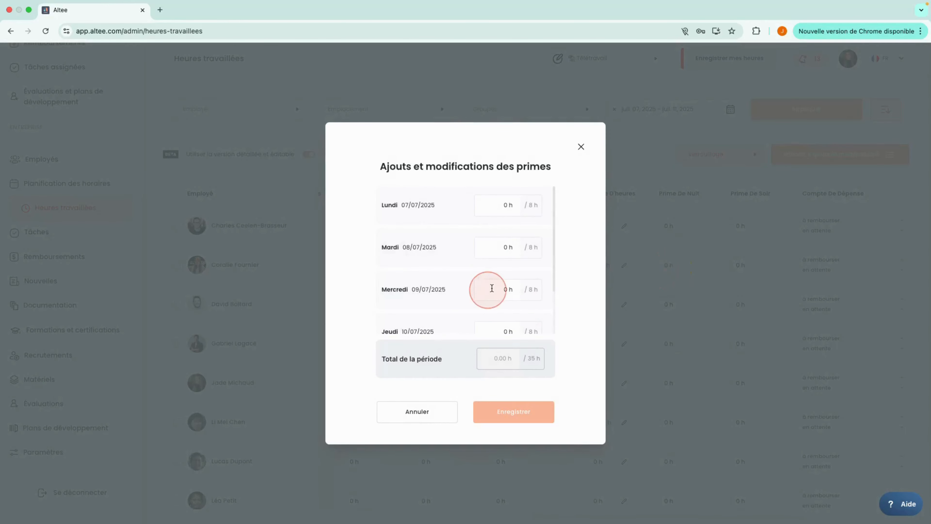
pyautogui.click(582, 148)
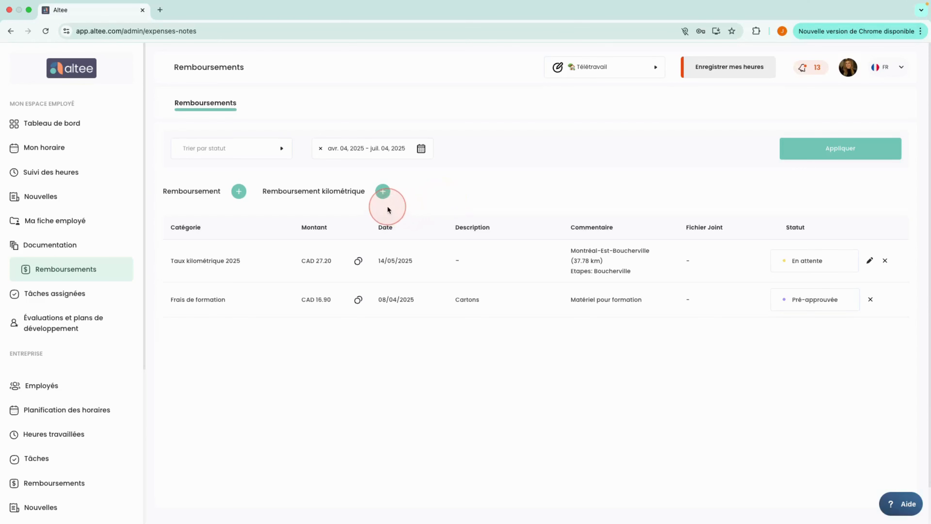
# Step: Start a reimbursement request in the employee space, view the information on the Dépense bien-être category, and close the form
pyautogui.click(238, 191)
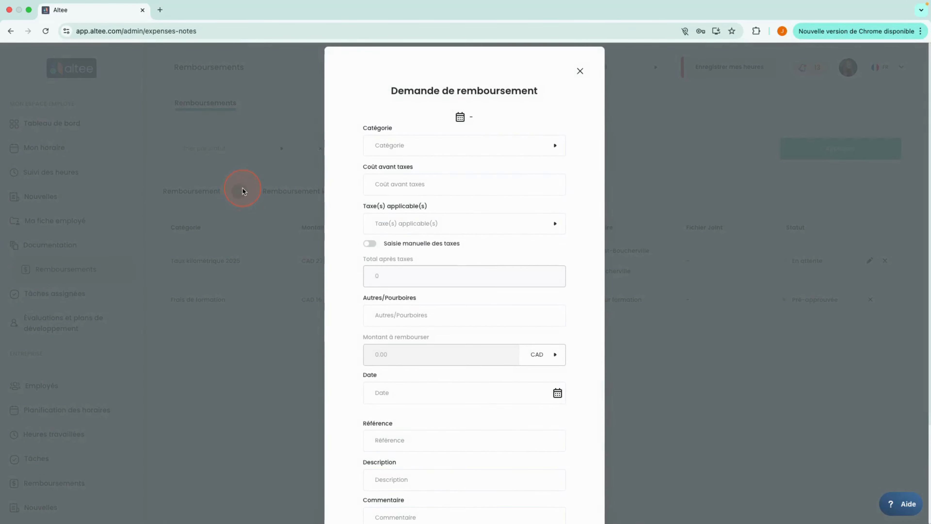
pyautogui.click(380, 150)
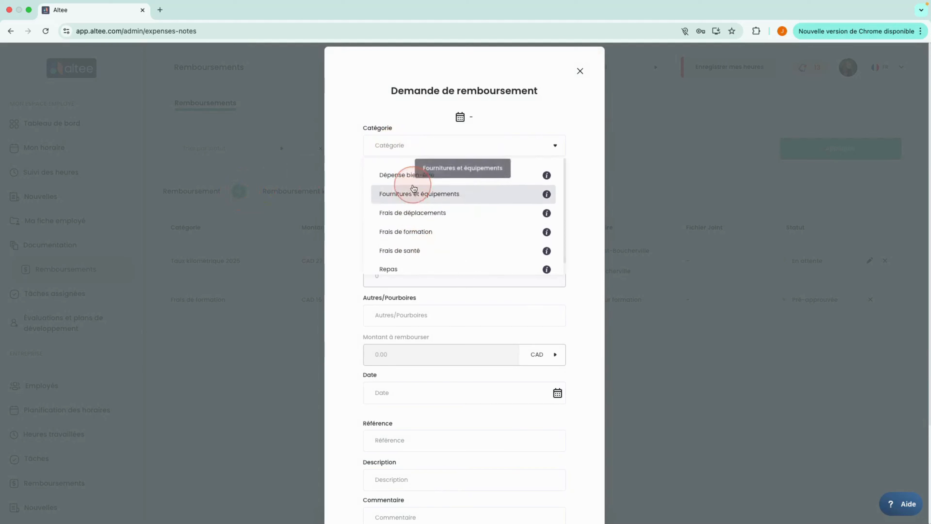
pyautogui.moveTo(547, 176)
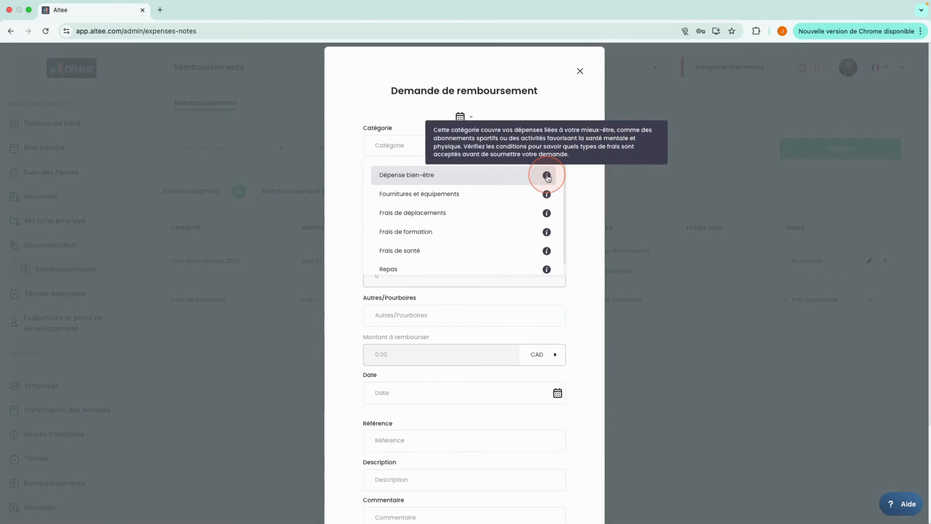
pyautogui.click(580, 71)
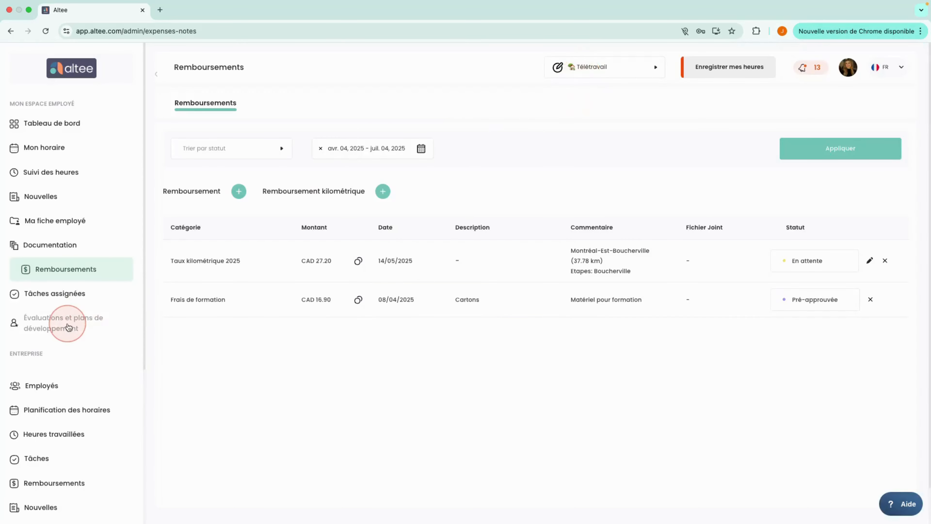
# Step: Open the Dépense bien-être category for editing in the Remboursements settings, review its Informations text, and cancel
pyautogui.scroll(-6, 68, 326)
pyautogui.click(65, 453)
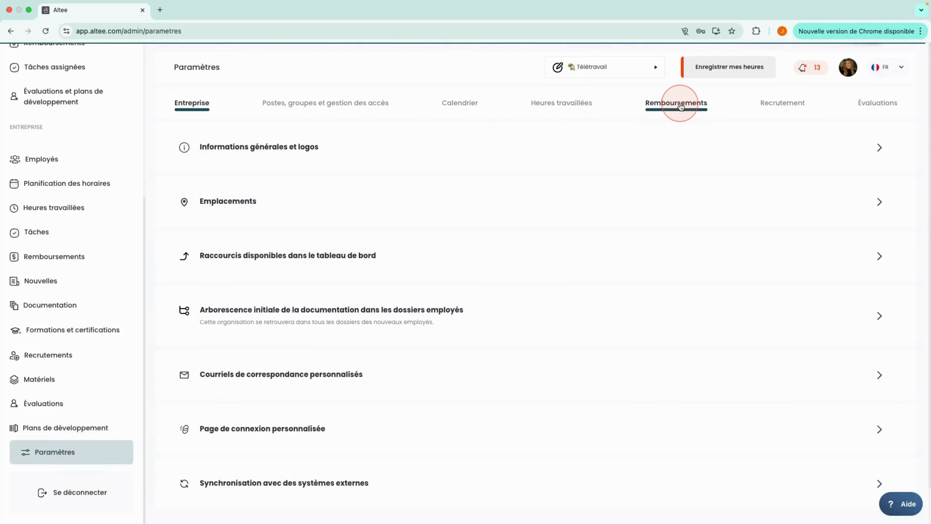
pyautogui.click(680, 105)
pyautogui.click(439, 157)
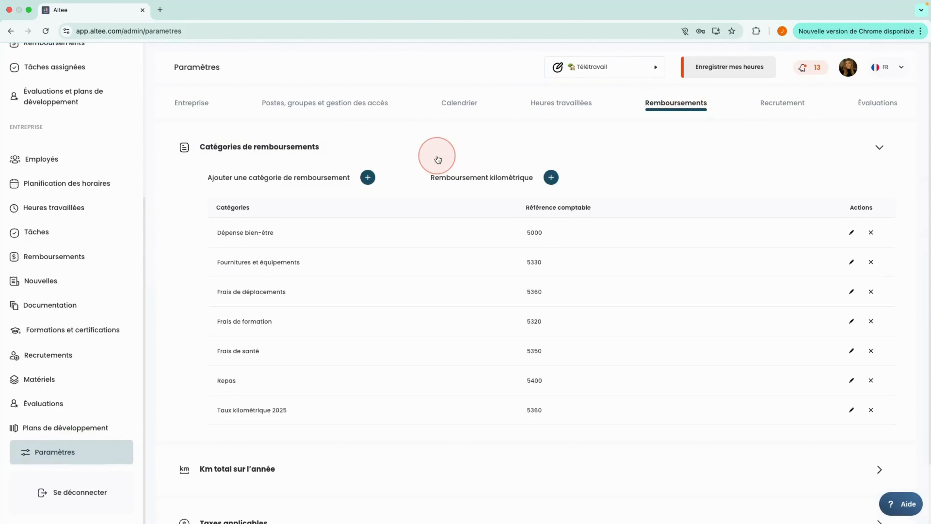
pyautogui.click(852, 232)
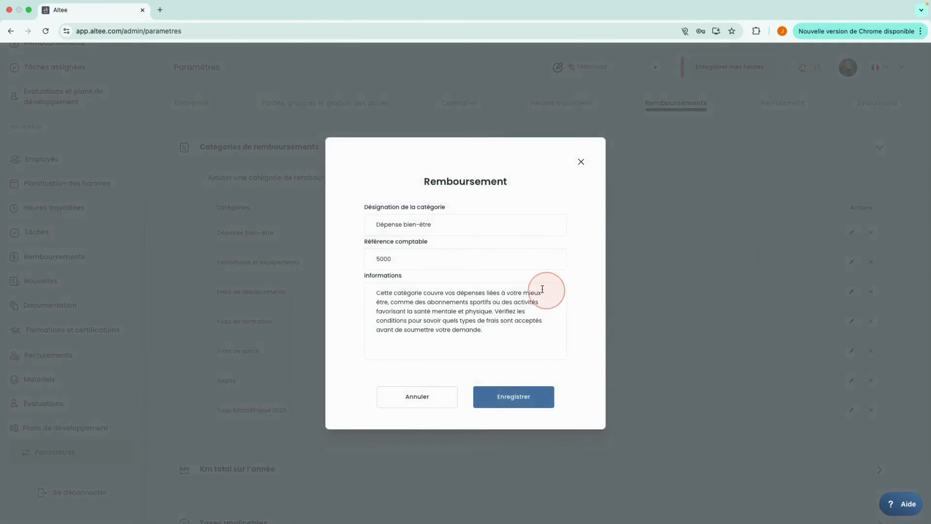
pyautogui.moveTo(499, 328); pyautogui.dragTo(375, 301)
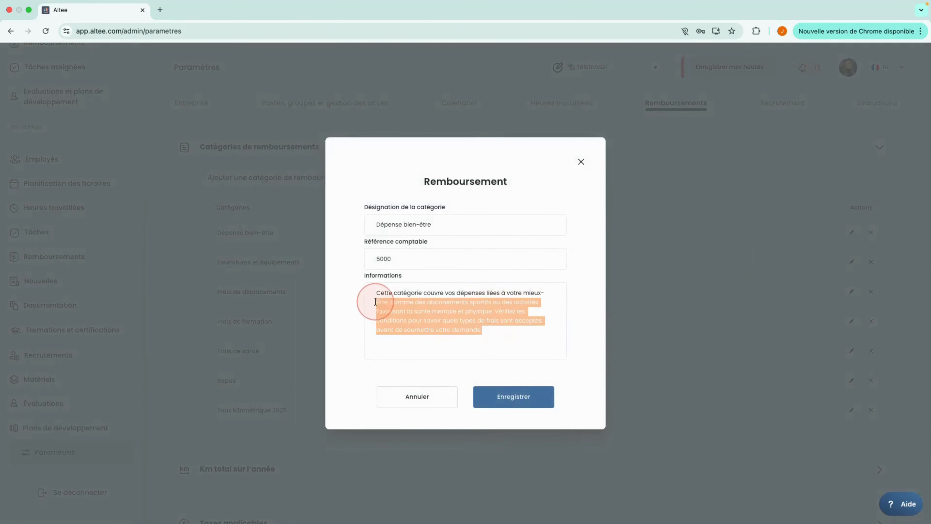
pyautogui.click(489, 329)
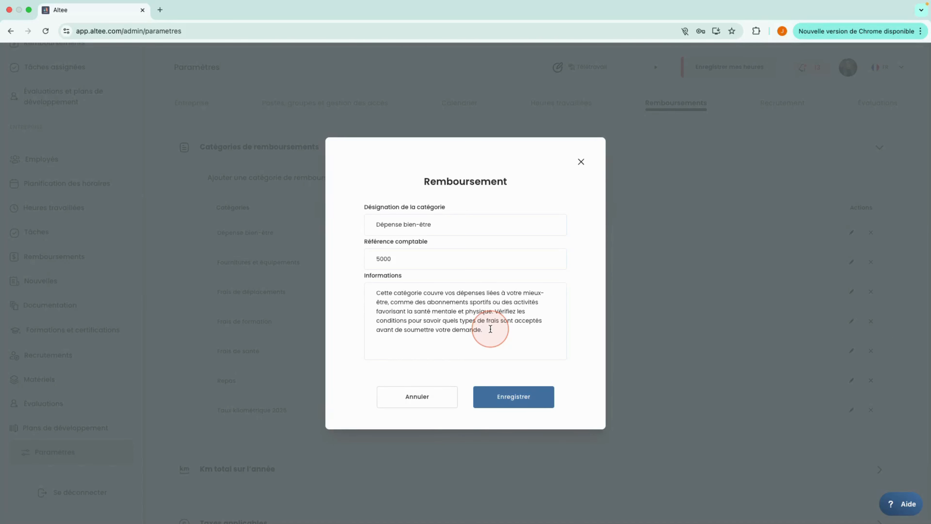
pyautogui.click(420, 398)
# Step: Start a new reimbursement request in the employee space, enter Département 1 as its Référence, and cancel the request
pyautogui.scroll(6, 118, 198)
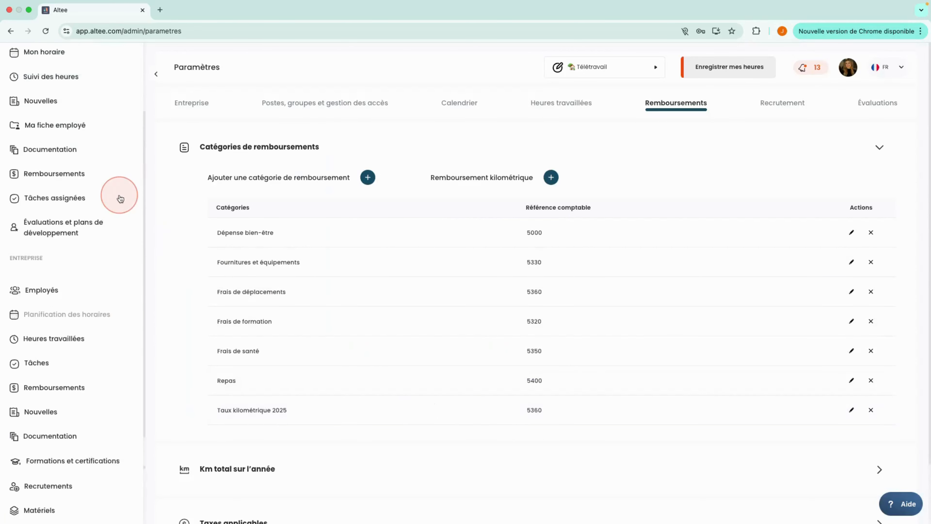
pyautogui.click(71, 276)
pyautogui.click(239, 191)
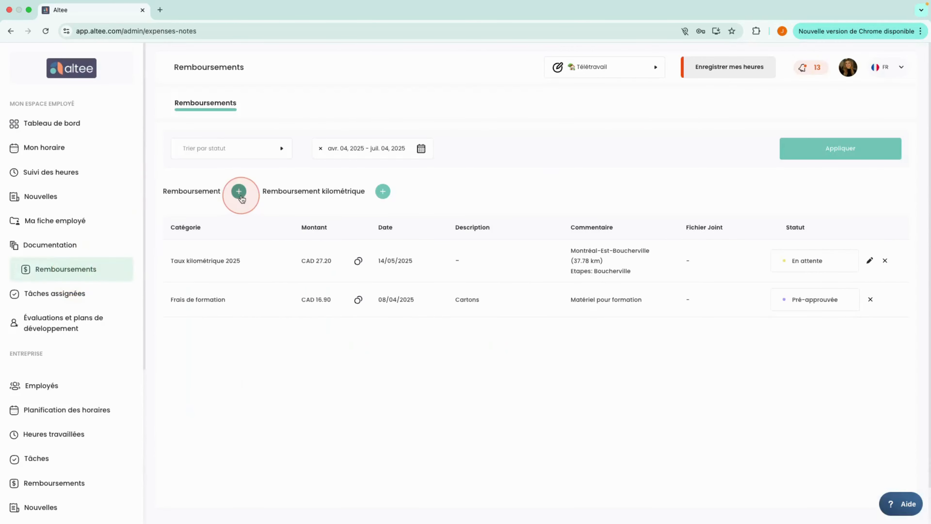
pyautogui.scroll(-4, 461, 270)
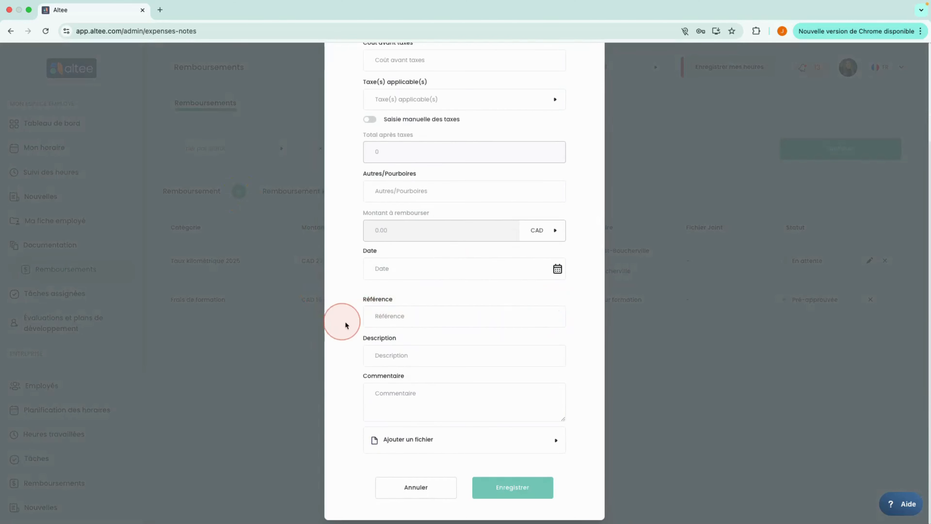
pyautogui.click(504, 313)
pyautogui.write('Départ')
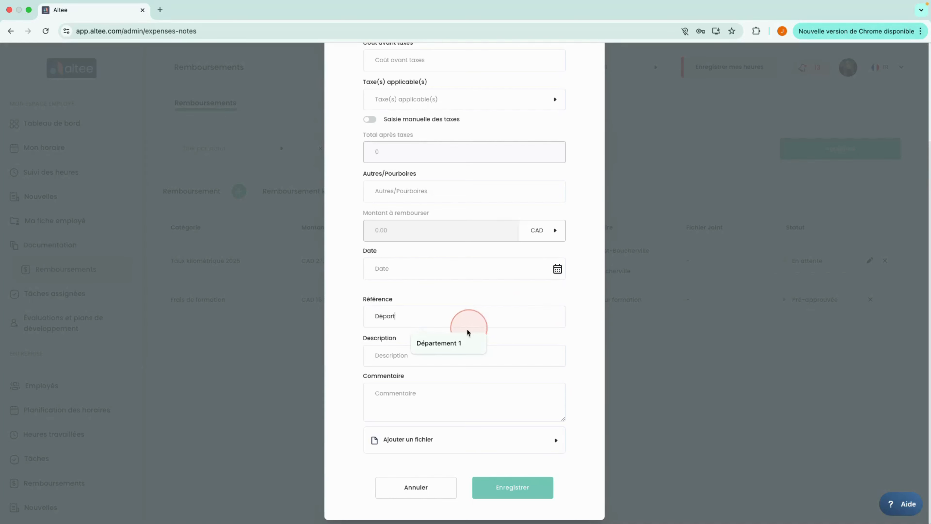
pyautogui.click(455, 343)
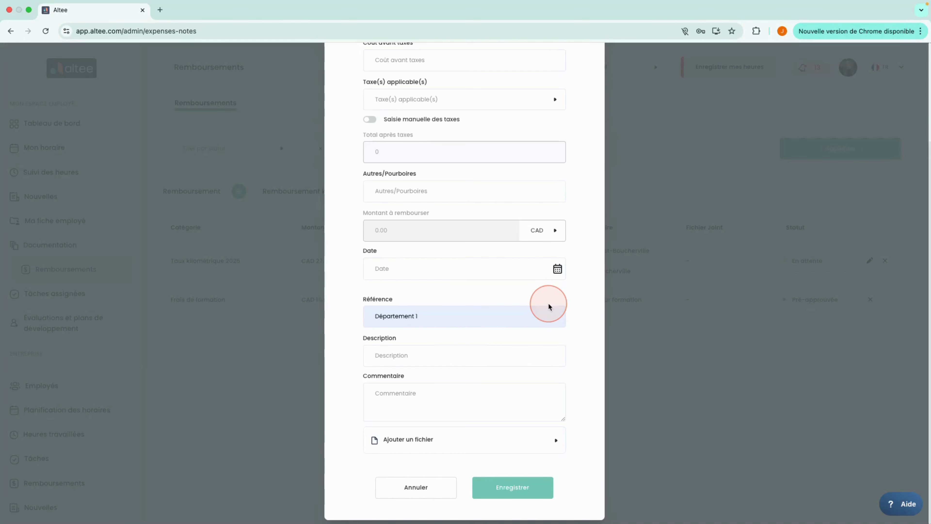
pyautogui.click(416, 487)
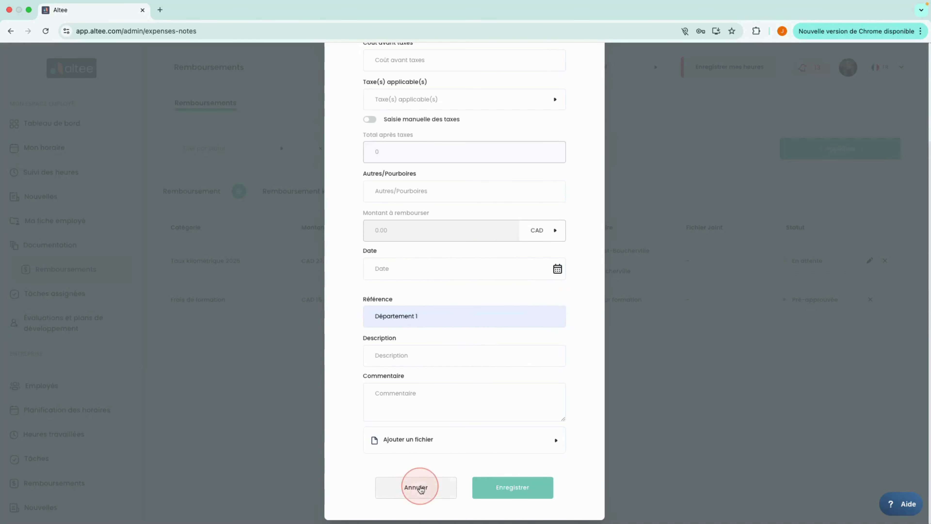
# Step: Open the company's Remboursements page, view the export options for reimbursement data, and return to the list
pyautogui.scroll(-1, 79, 424)
pyautogui.click(69, 473)
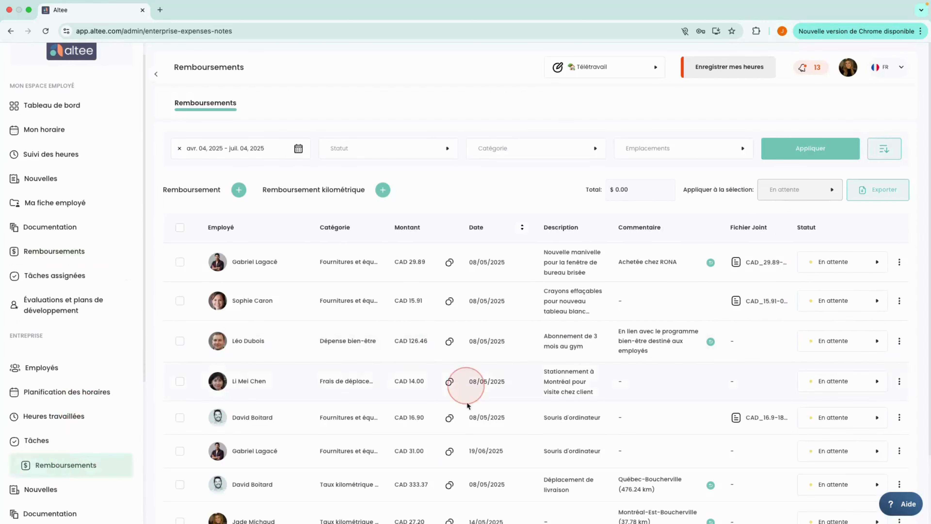
pyautogui.click(888, 195)
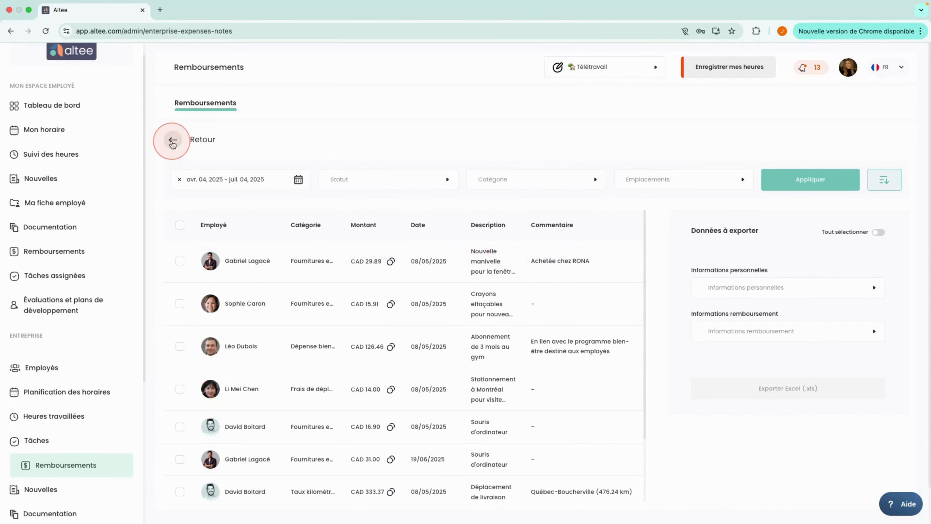
pyautogui.click(172, 142)
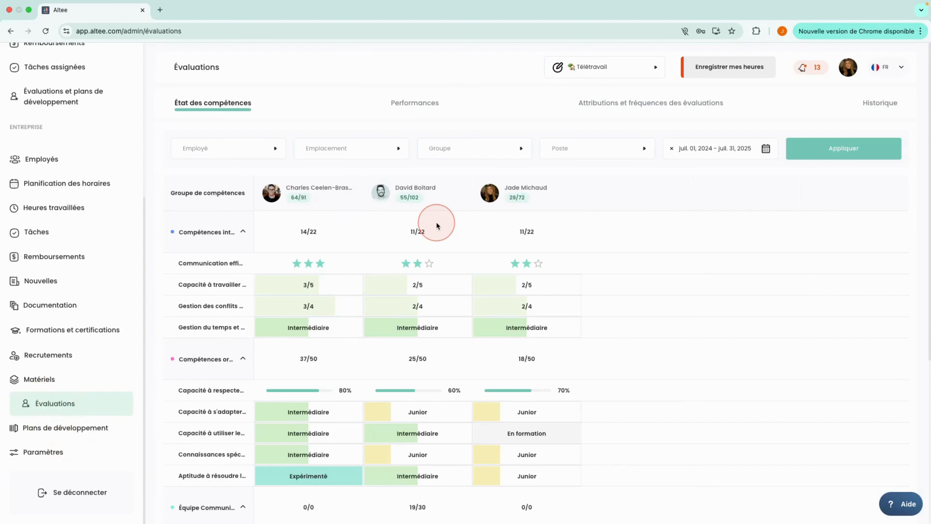
# Step: Open Modèles d'évaluation in the Évaluations settings, review the form for creating a model, and cancel it
pyautogui.click(24, 455)
pyautogui.click(878, 101)
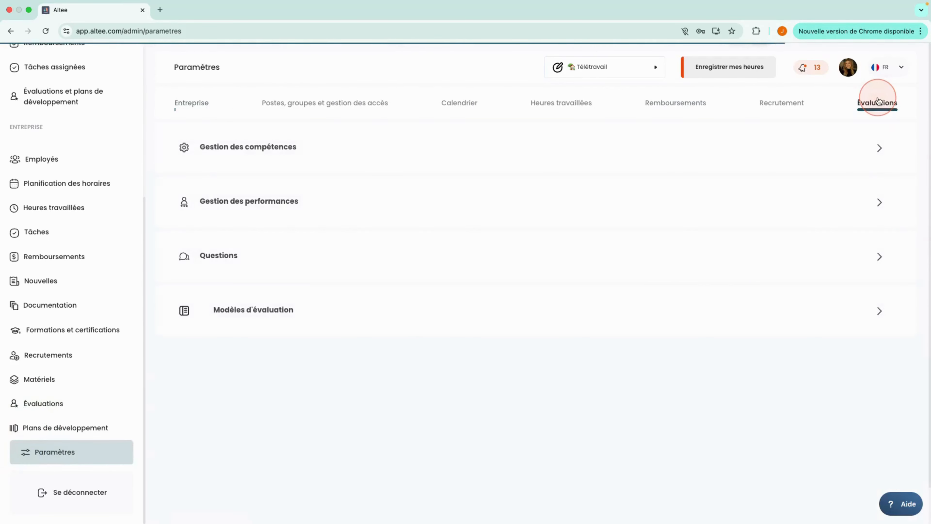
pyautogui.click(260, 319)
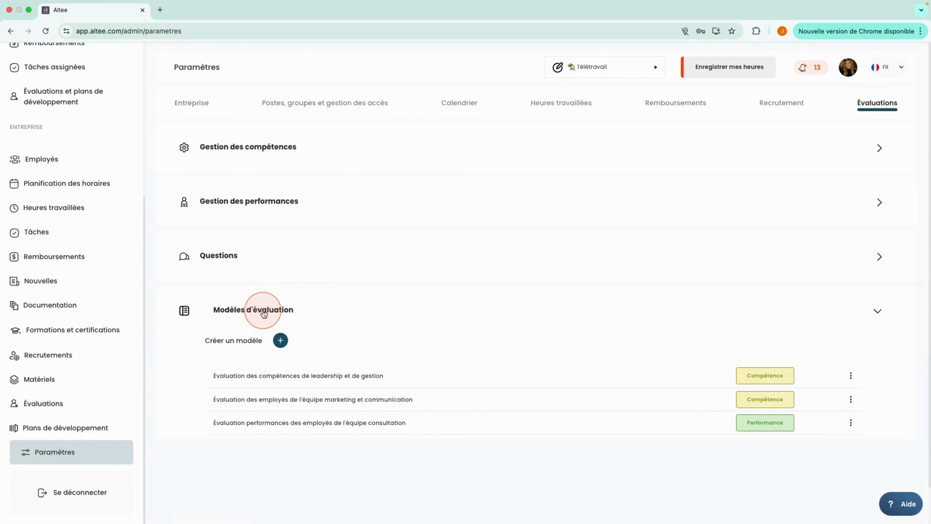
pyautogui.click(280, 342)
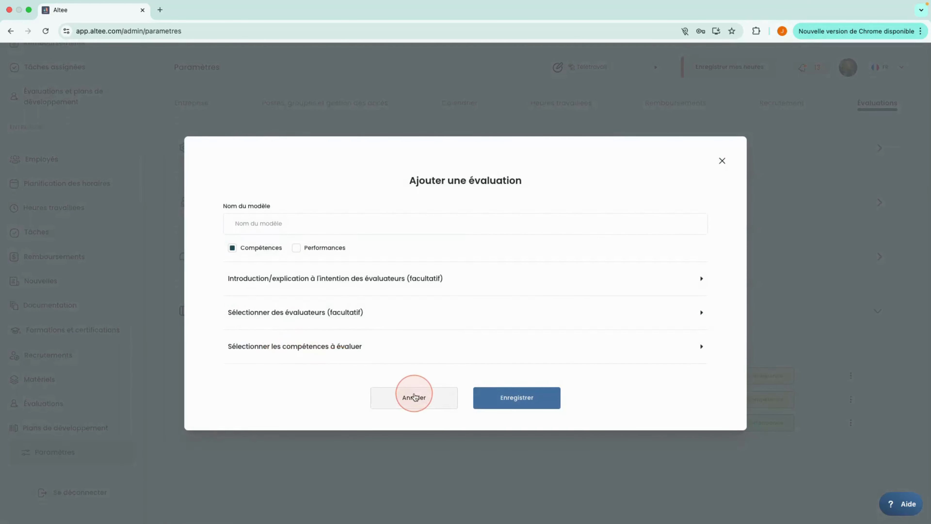
pyautogui.click(414, 396)
# Step: Open the Évaluation des compétences de leadership et de gestion model for editing, view its explanation for evaluators, and cancel
pyautogui.click(851, 376)
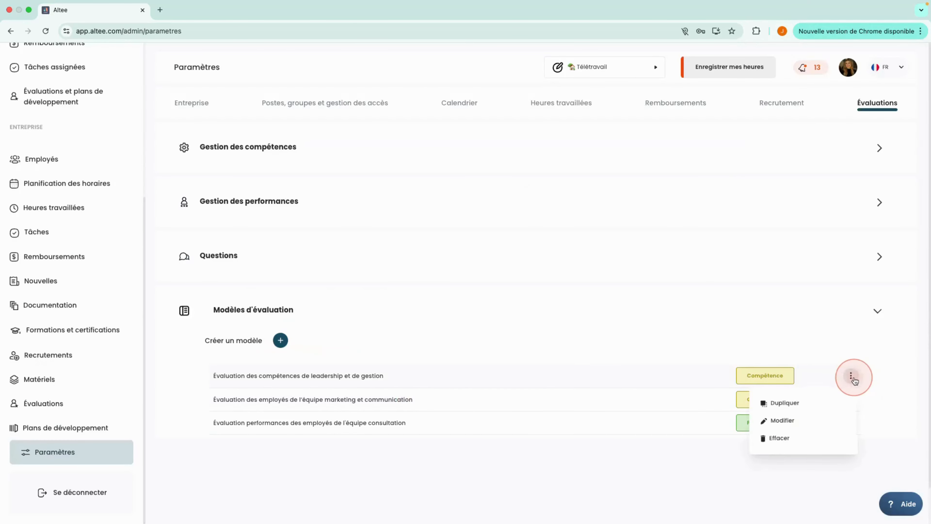
pyautogui.click(800, 419)
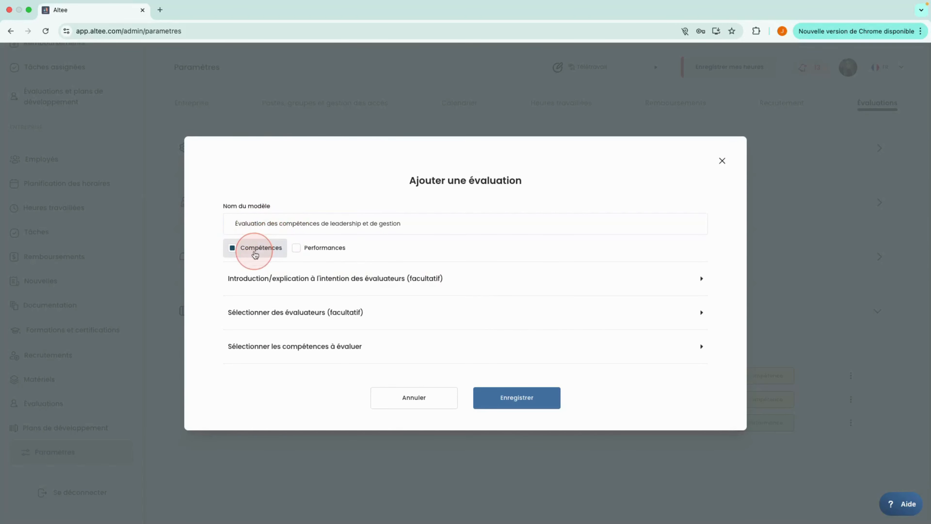
pyautogui.click(328, 275)
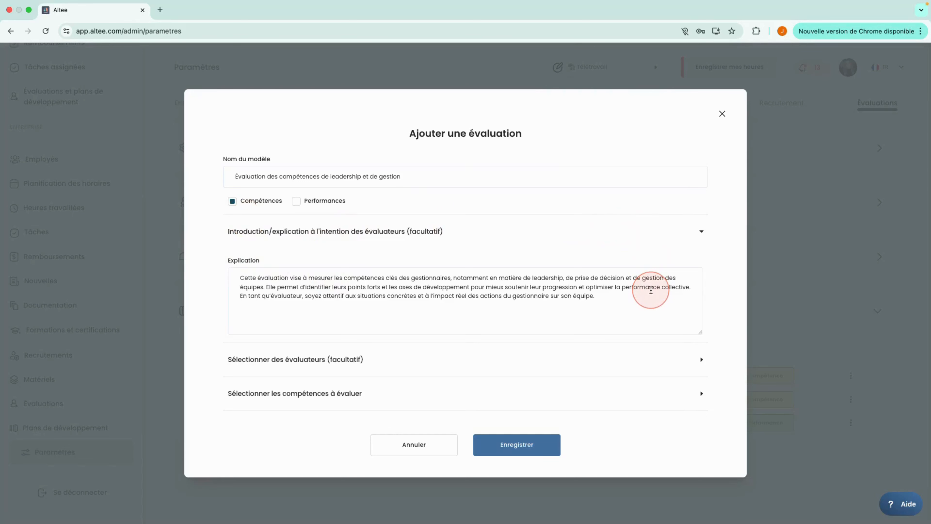
pyautogui.click(422, 451)
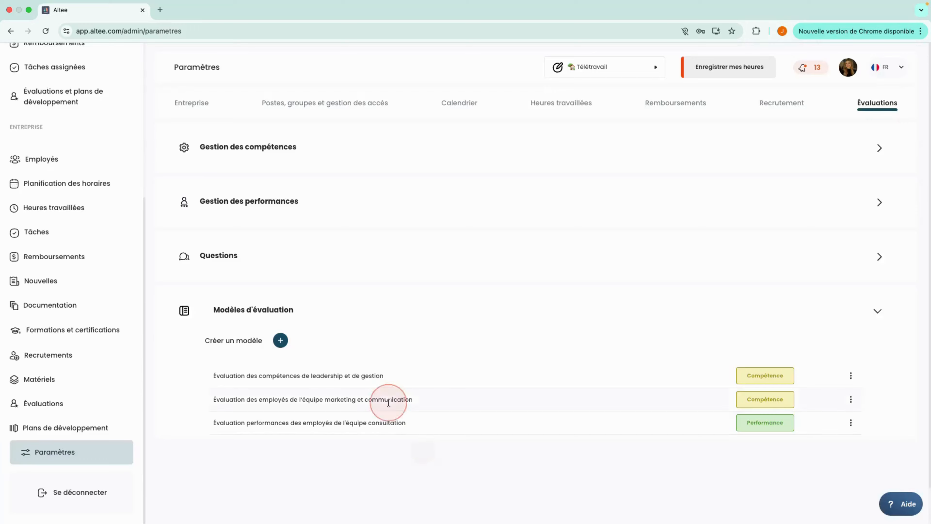
# Step: Open the assigned competency evaluation due 10/07/2025 and review its introduction and the rating question on effective communication
pyautogui.click(65, 62)
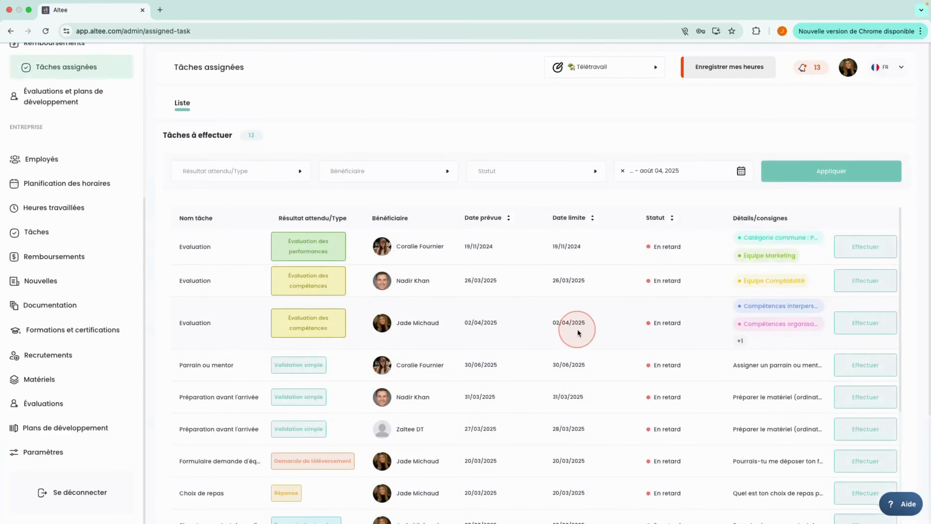
pyautogui.scroll(-1, 602, 340)
pyautogui.scroll(-5, 605, 340)
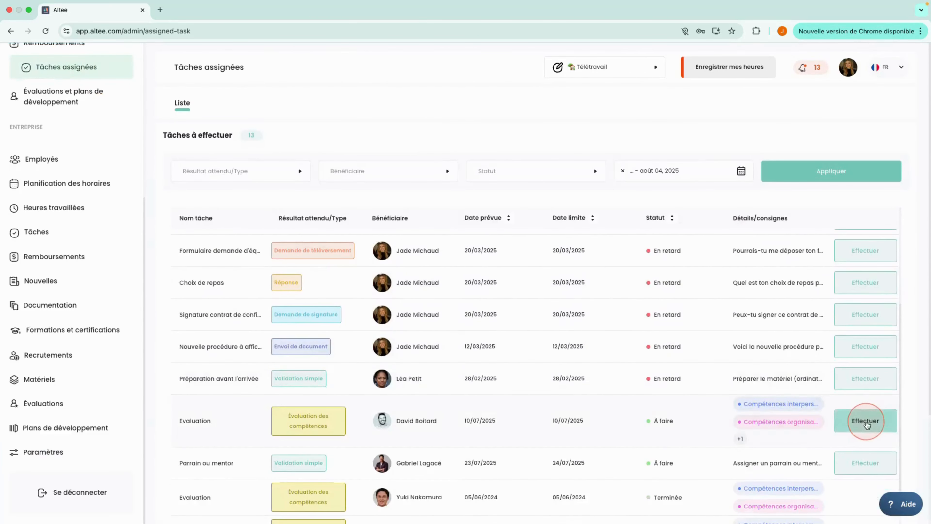
pyautogui.click(865, 422)
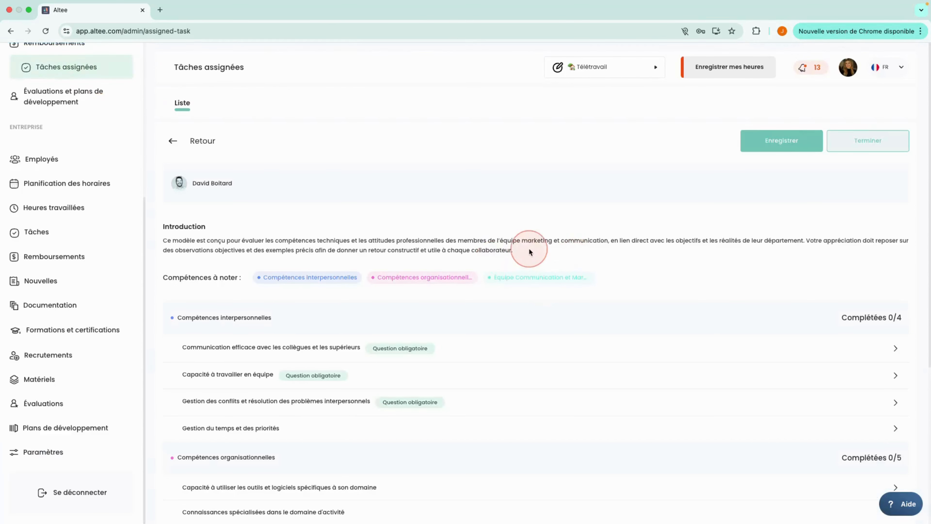
pyautogui.moveTo(519, 252); pyautogui.dragTo(156, 218)
pyautogui.click(405, 220)
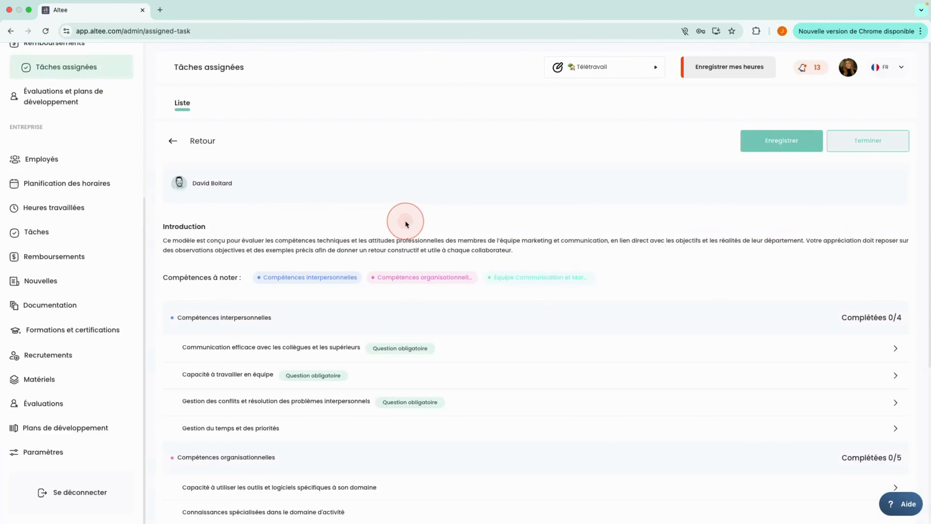
pyautogui.click(451, 356)
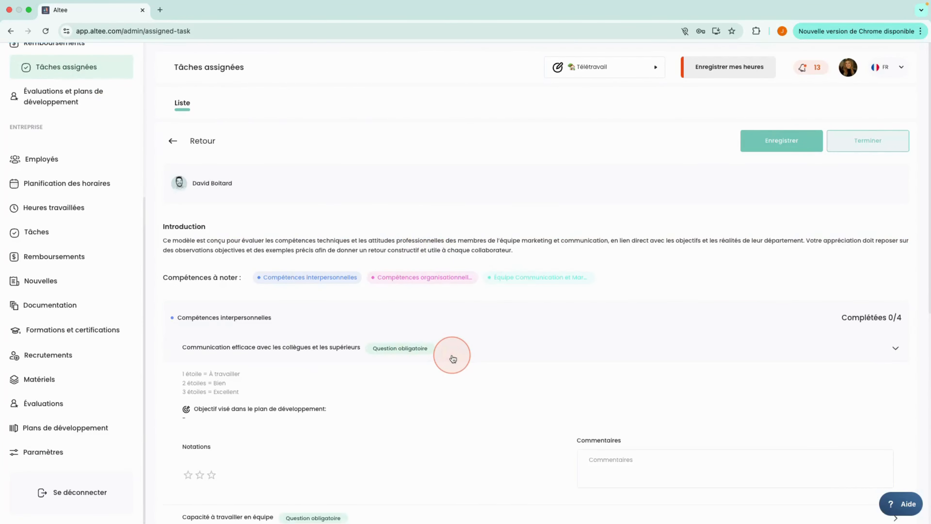
pyautogui.click(453, 359)
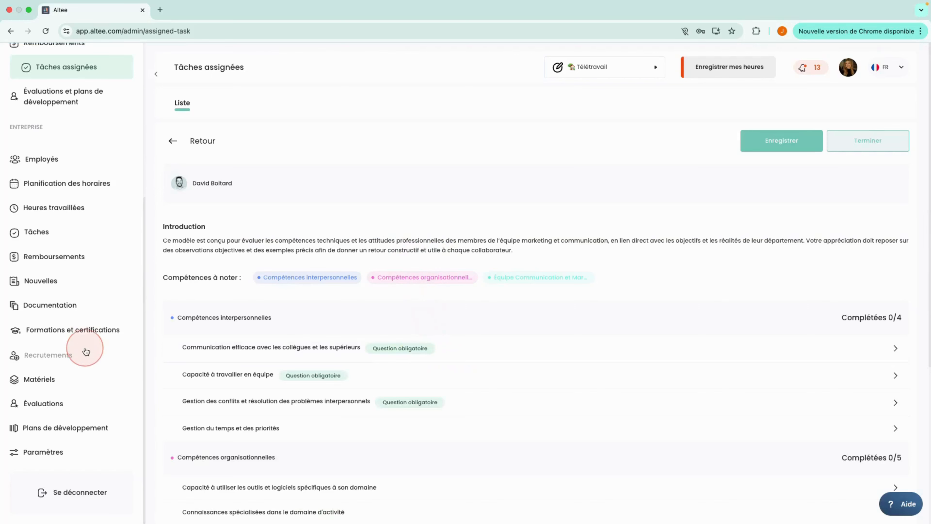
# Step: Open the Évaluation des compétences de leadership et de gestion model in the Évaluations settings for editing and review its introduction for evaluators
pyautogui.click(73, 452)
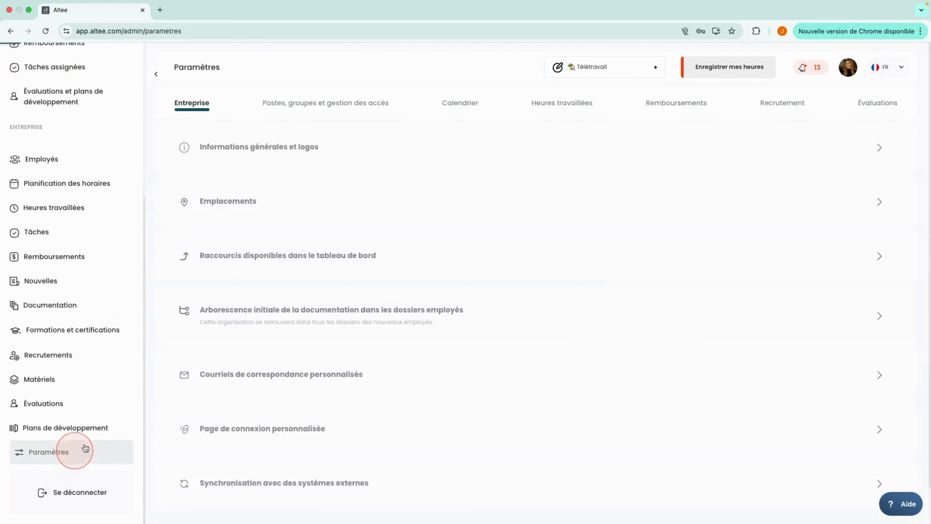
pyautogui.click(873, 103)
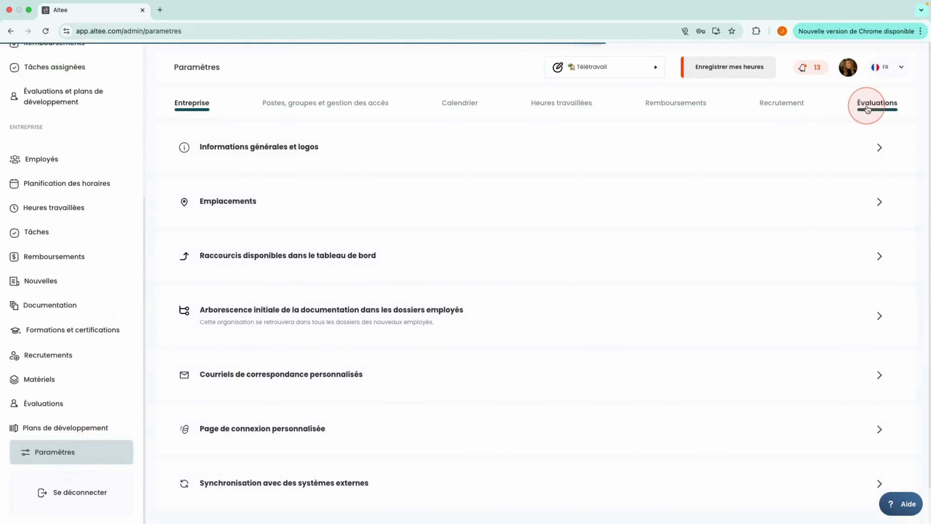
pyautogui.click(316, 332)
pyautogui.click(851, 378)
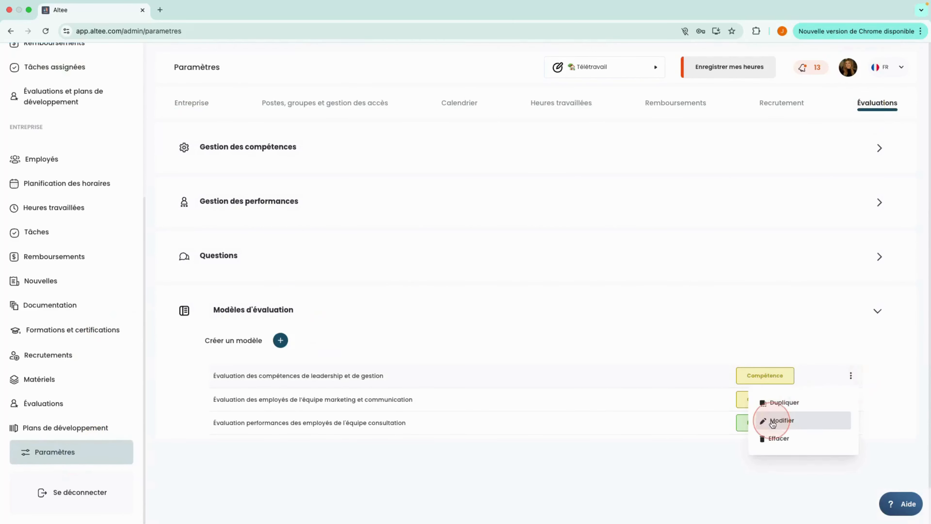
pyautogui.click(785, 418)
pyautogui.click(358, 280)
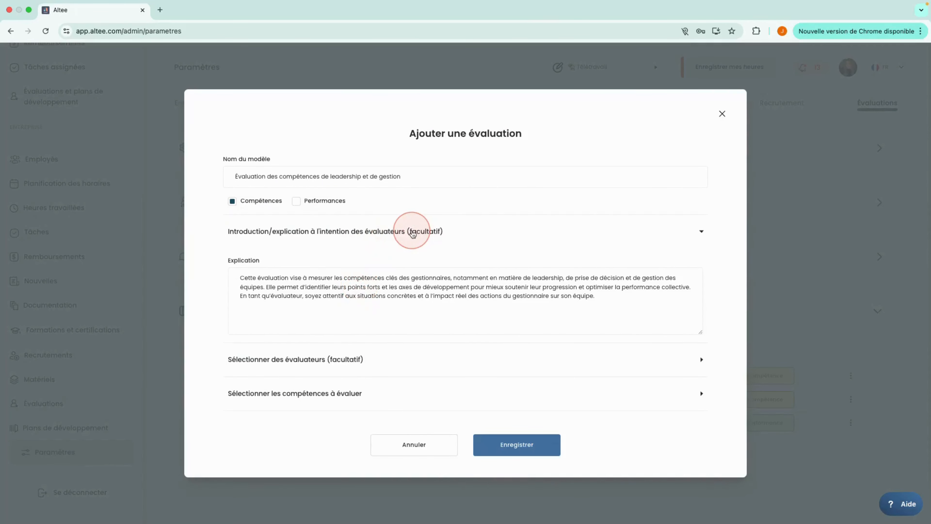
pyautogui.click(411, 231)
# Step: Add two more employees as evaluators in the evaluation model and close the evaluator selection section
pyautogui.click(333, 322)
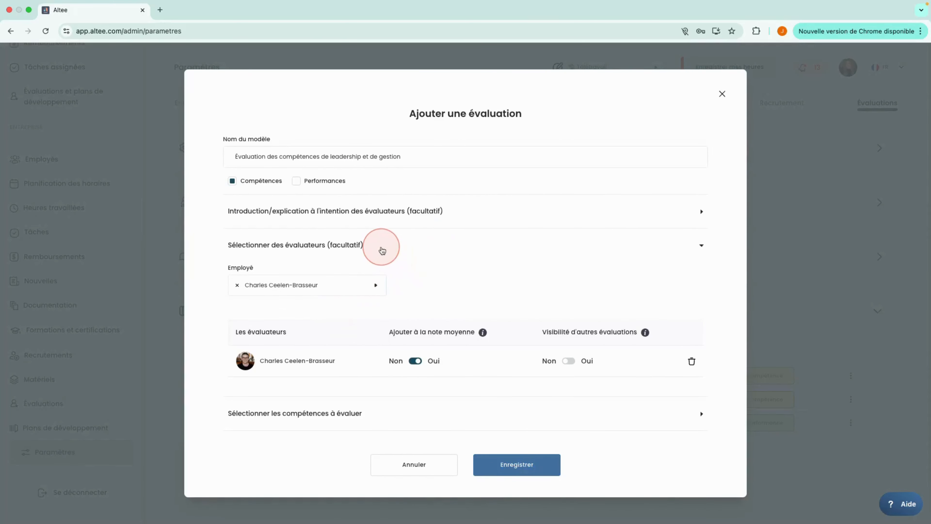
pyautogui.click(339, 286)
pyautogui.click(283, 397)
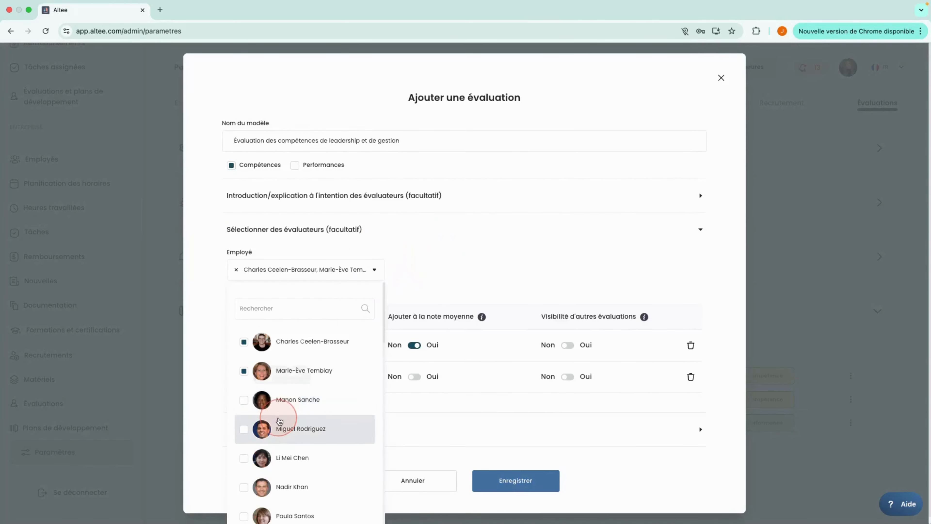
pyautogui.click(271, 399)
pyautogui.click(472, 254)
pyautogui.scroll(-1, 472, 254)
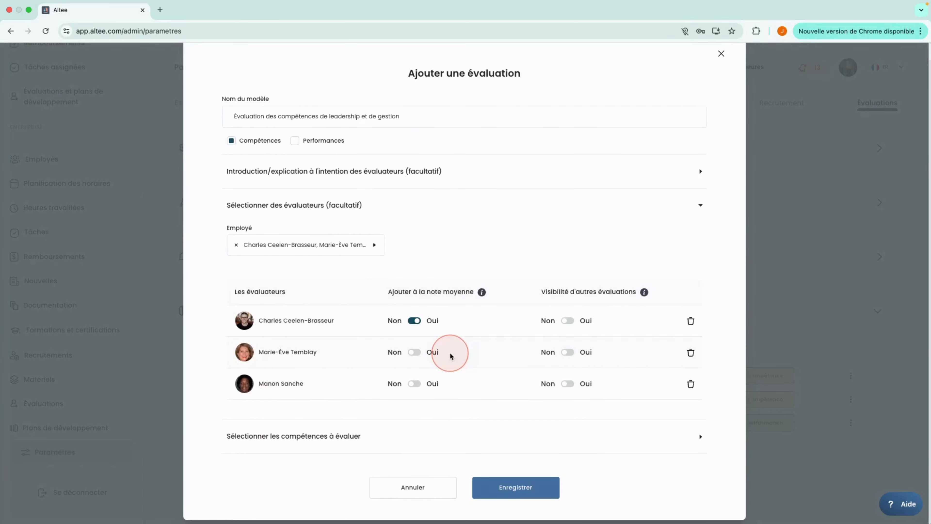
pyautogui.click(418, 207)
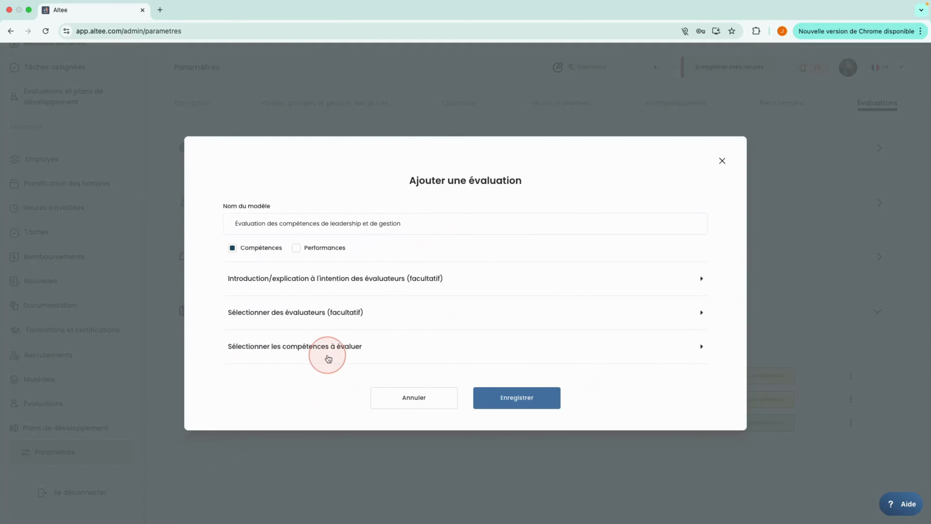
# Step: Review the model's competencies to evaluate, expanding Compétences interpersonnelles, and cancel the model edit
pyautogui.click(328, 358)
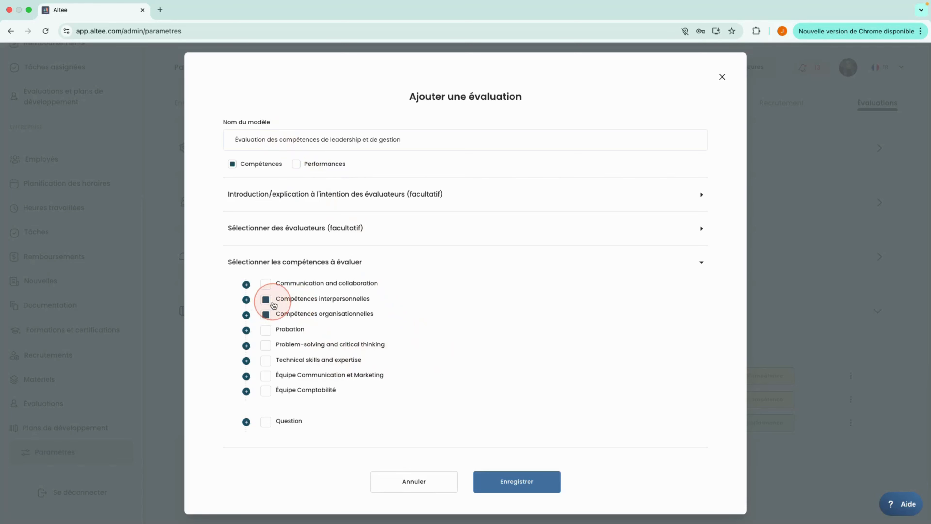
pyautogui.click(247, 300)
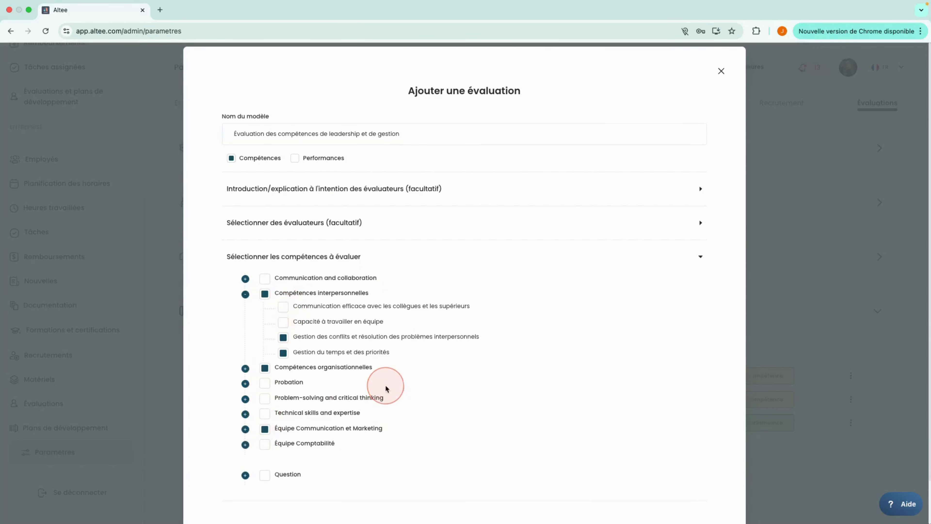
pyautogui.scroll(-2, 432, 374)
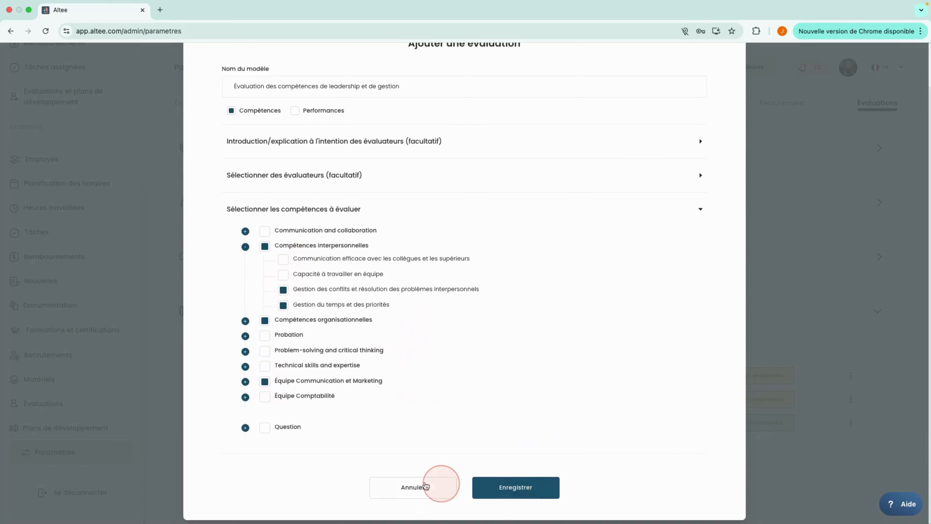
pyautogui.click(410, 485)
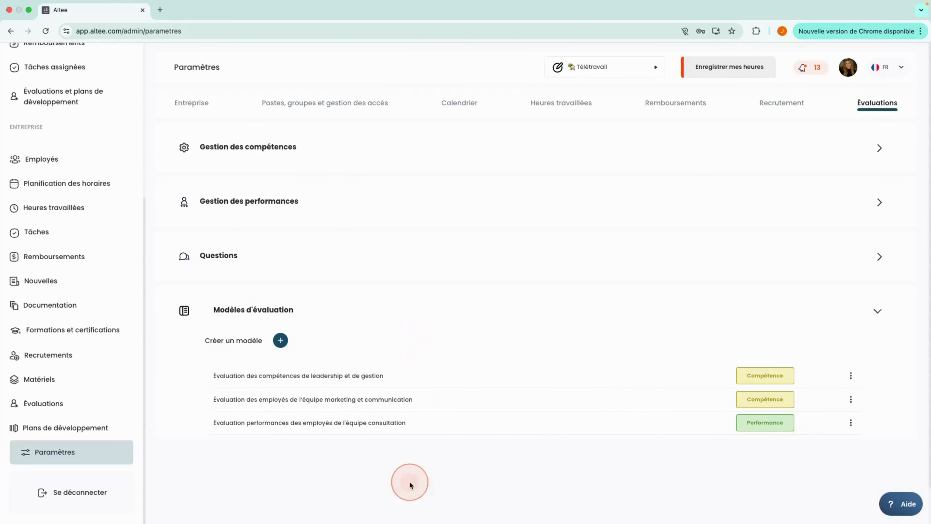
# Step: From the evaluation assignments, start a competency evaluation for the Analyste de produit employee using the Évaluation des compétences de leadership et de gestion model
pyautogui.click(66, 403)
pyautogui.click(603, 104)
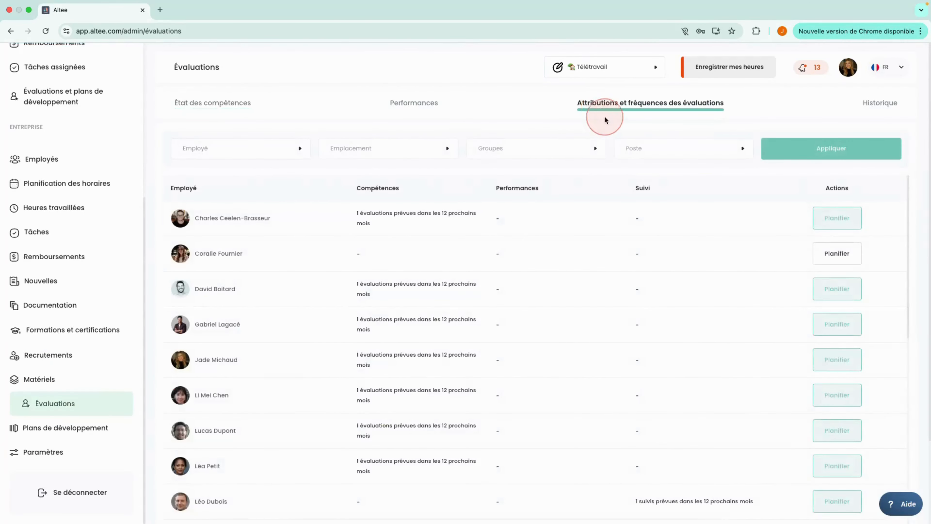
pyautogui.scroll(-10, 639, 343)
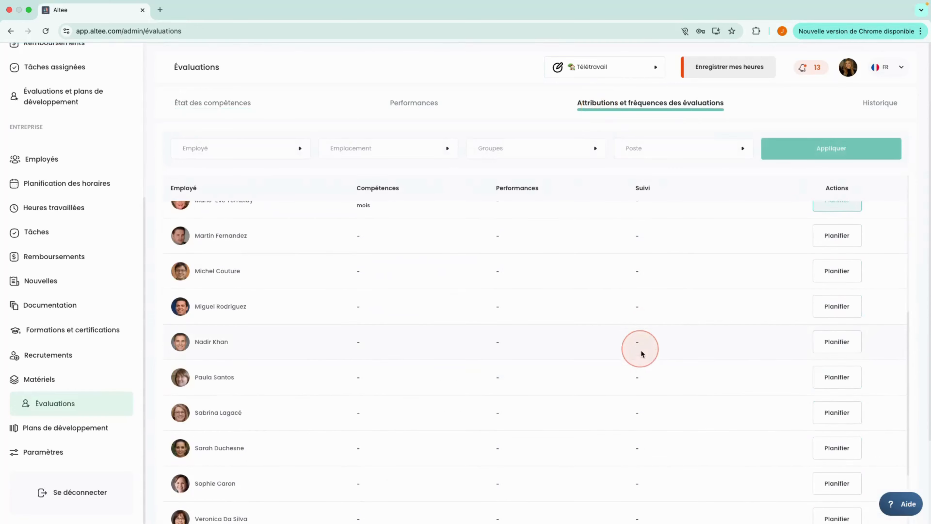
pyautogui.click(839, 379)
pyautogui.click(485, 211)
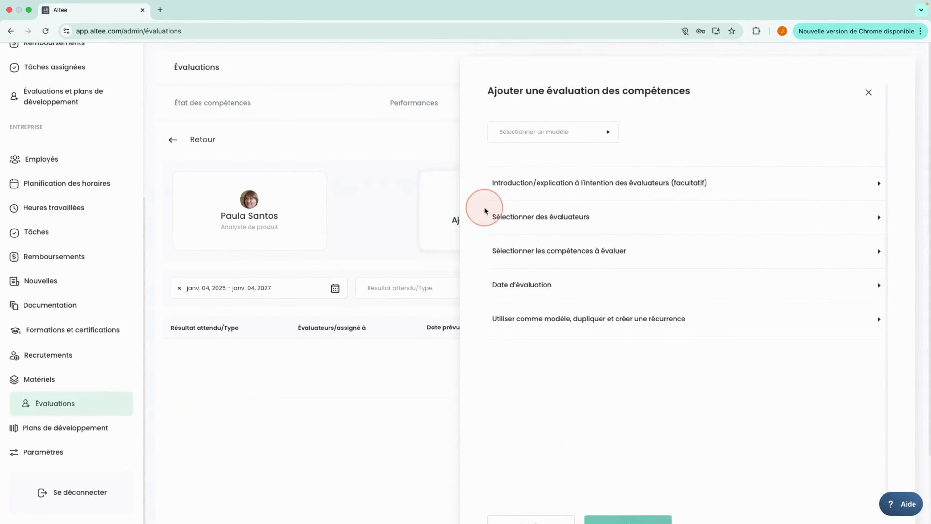
pyautogui.click(563, 132)
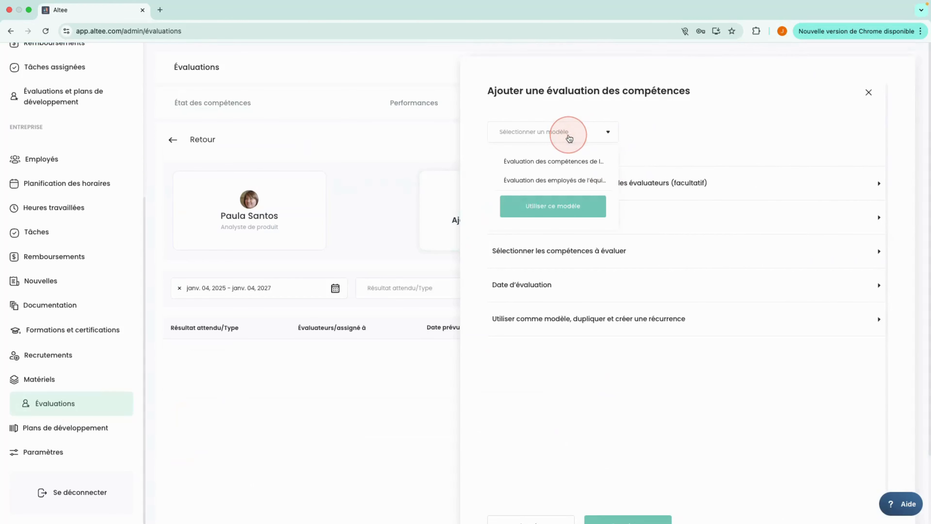
pyautogui.click(546, 161)
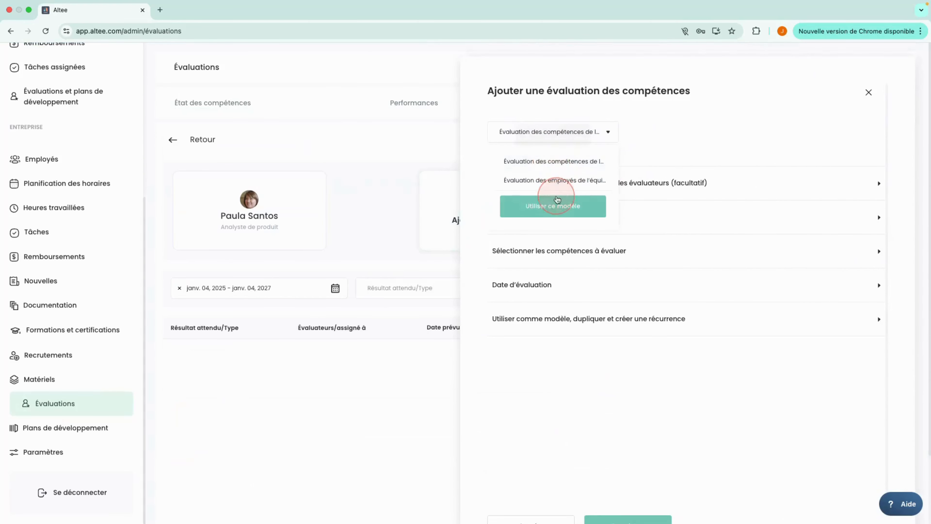
pyautogui.click(554, 210)
# Step: Review the introduction, evaluators and selected competencies filled in from the model in the new competency evaluation
pyautogui.click(572, 189)
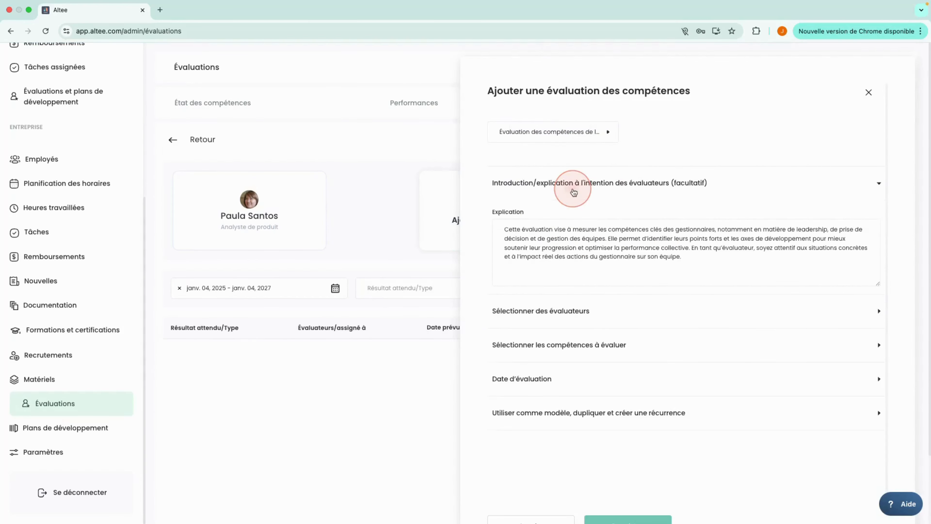
pyautogui.scroll(-2, 550, 250)
pyautogui.click(535, 259)
pyautogui.scroll(-3, 535, 264)
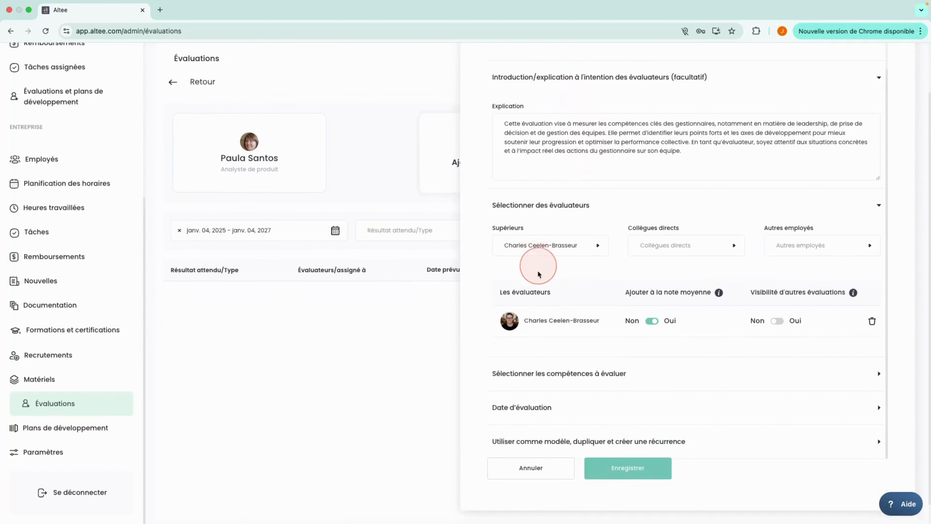
pyautogui.click(538, 349)
pyautogui.scroll(-2, 554, 331)
pyautogui.scroll(-1, 570, 311)
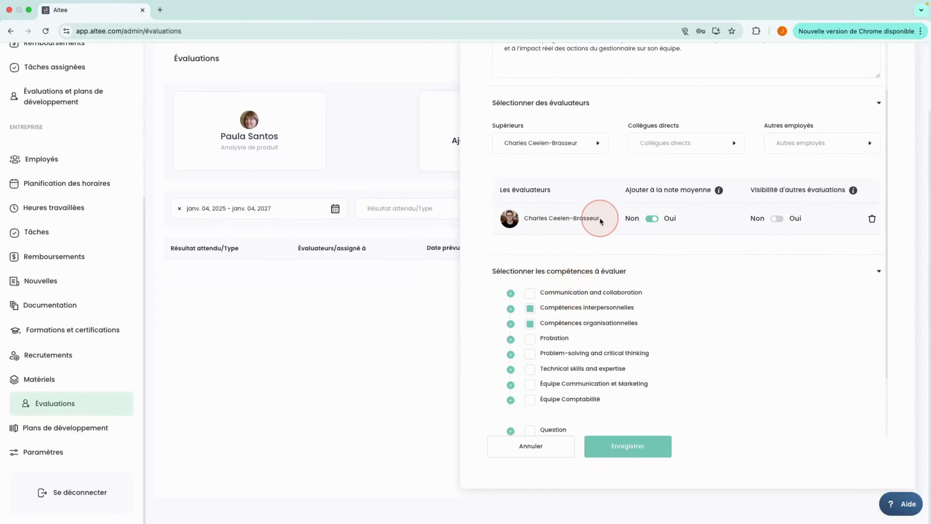
pyautogui.scroll(-3, 602, 219)
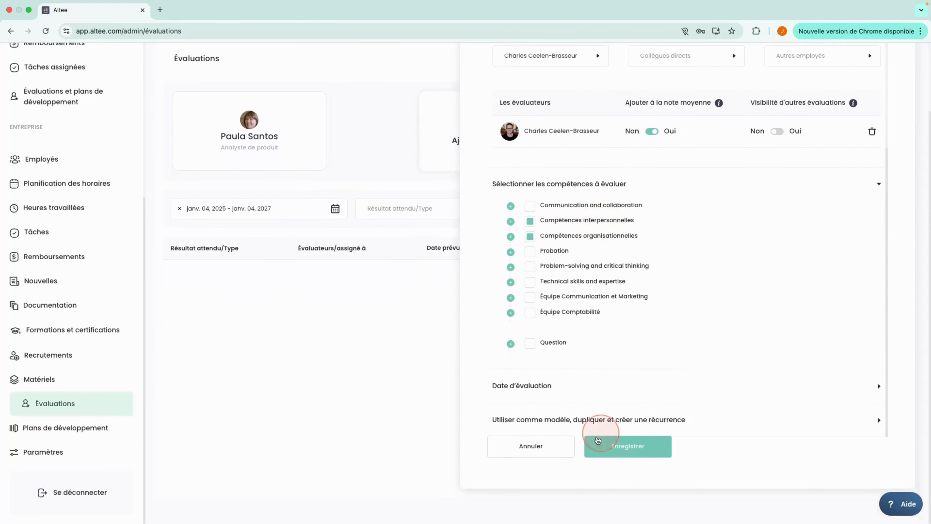
# Step: Review the evaluation date and the duplication and recurrence options of the new competency evaluation, and close it without saving
pyautogui.click(554, 381)
pyautogui.scroll(-2, 592, 345)
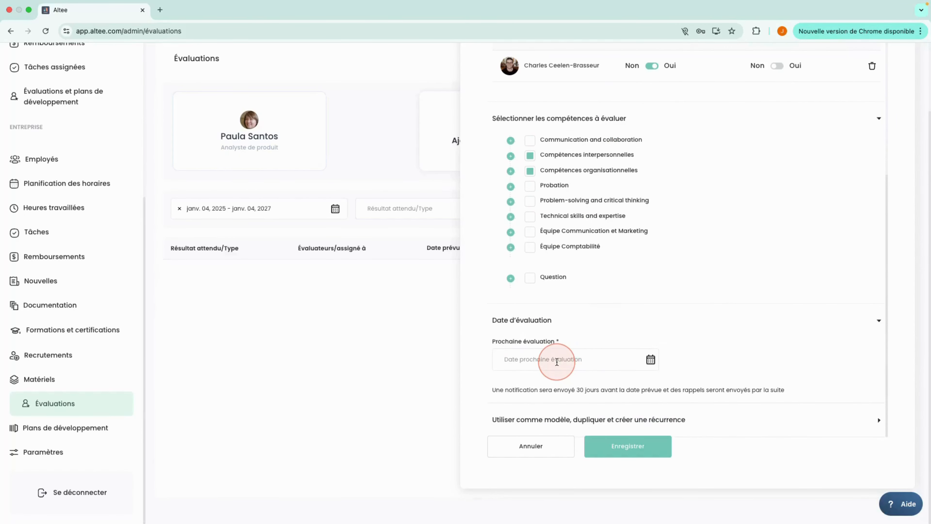
pyautogui.click(529, 420)
pyautogui.scroll(-3, 540, 393)
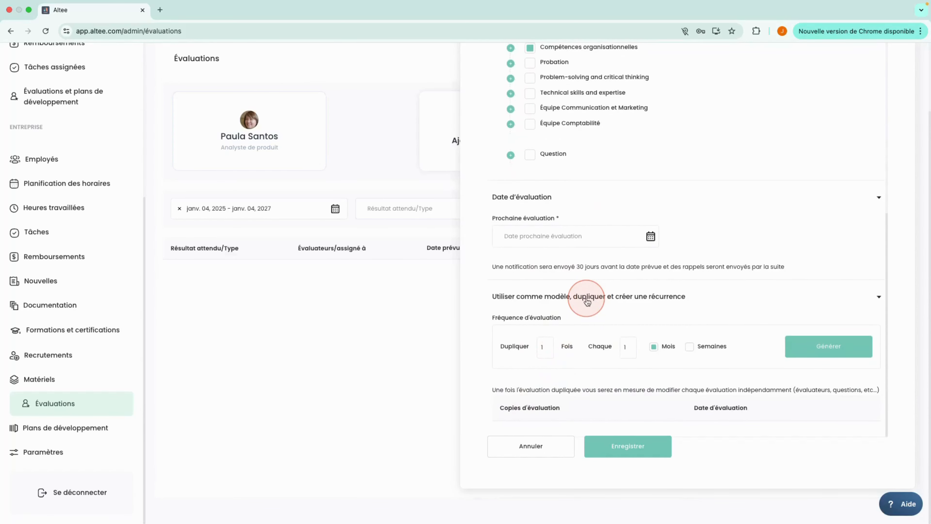
pyautogui.scroll(10, 649, 267)
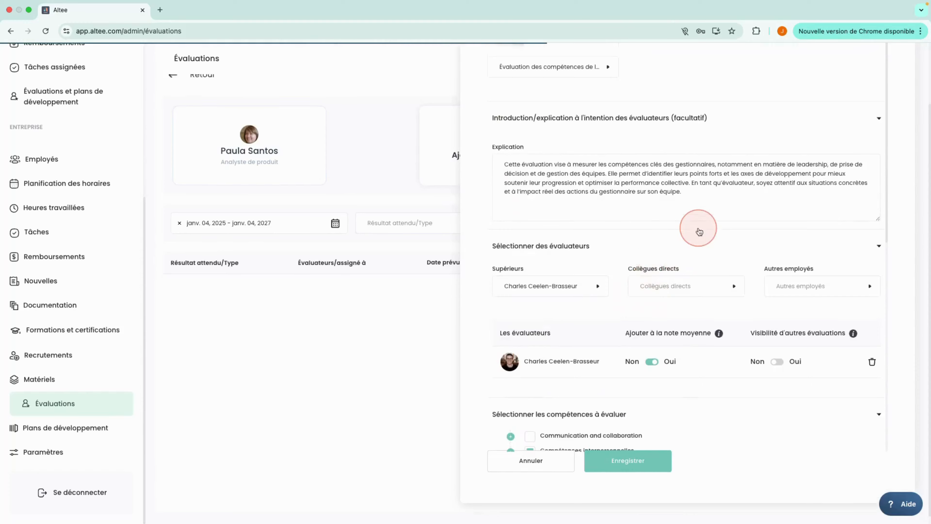
pyautogui.scroll(2, 699, 232)
pyautogui.click(867, 91)
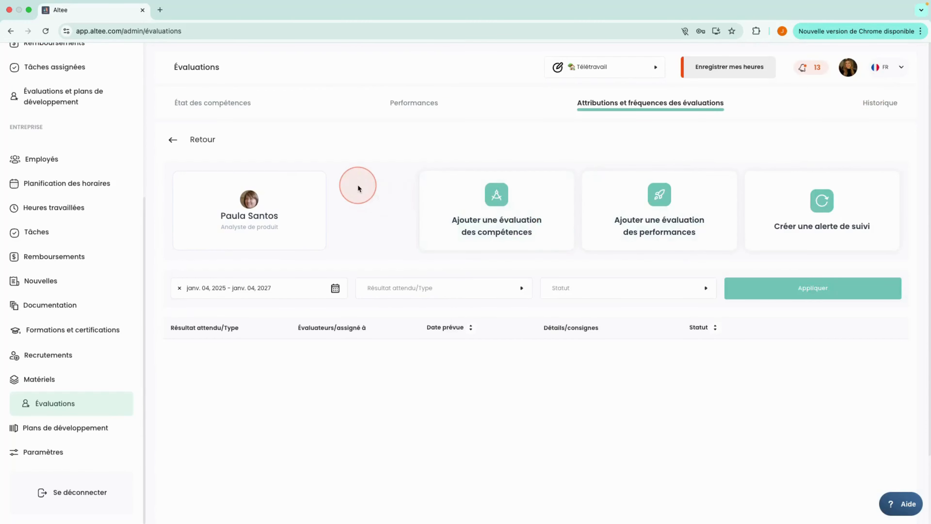
# Step: Open Synchronisation avec des systèmes externes in the Entreprise settings and review the Nethris/EmployeurD connection and the synchronised employees
pyautogui.click(230, 101)
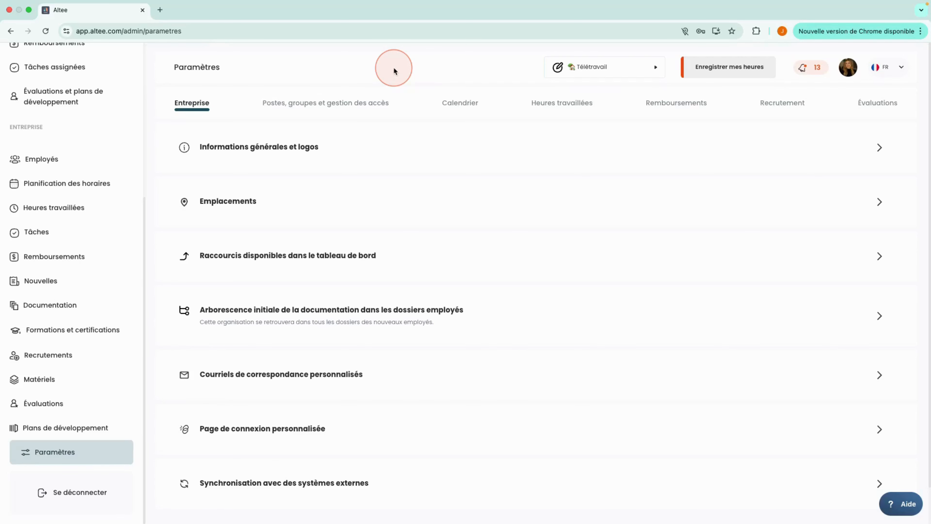
pyautogui.scroll(-2, 374, 143)
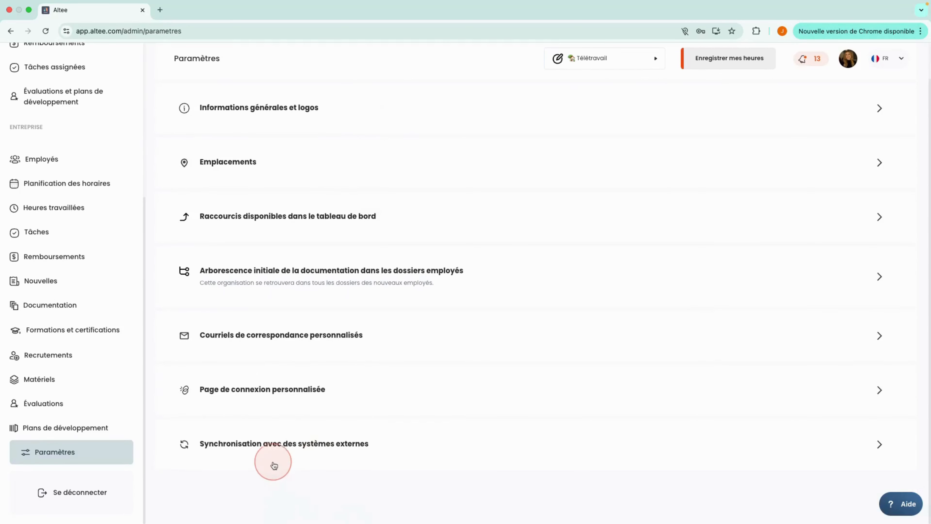
pyautogui.click(286, 450)
pyautogui.scroll(-5, 339, 403)
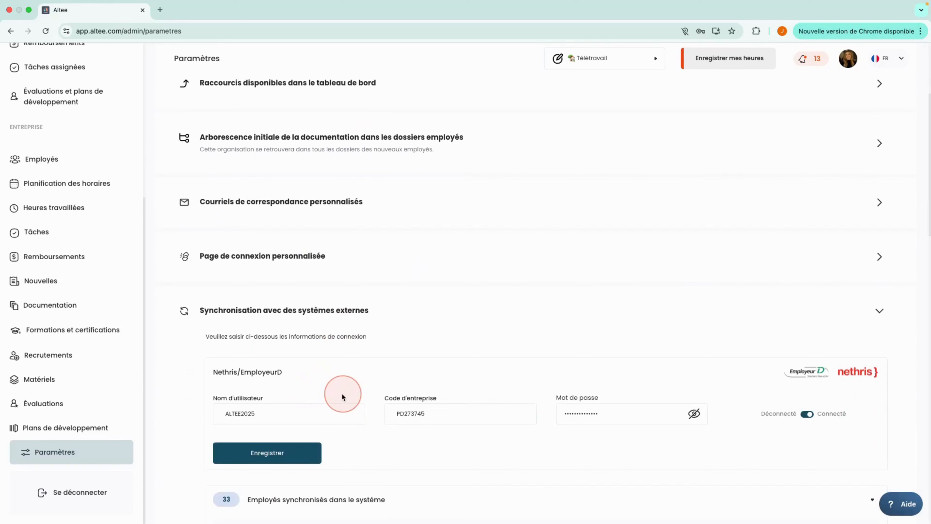
pyautogui.scroll(-1, 361, 312)
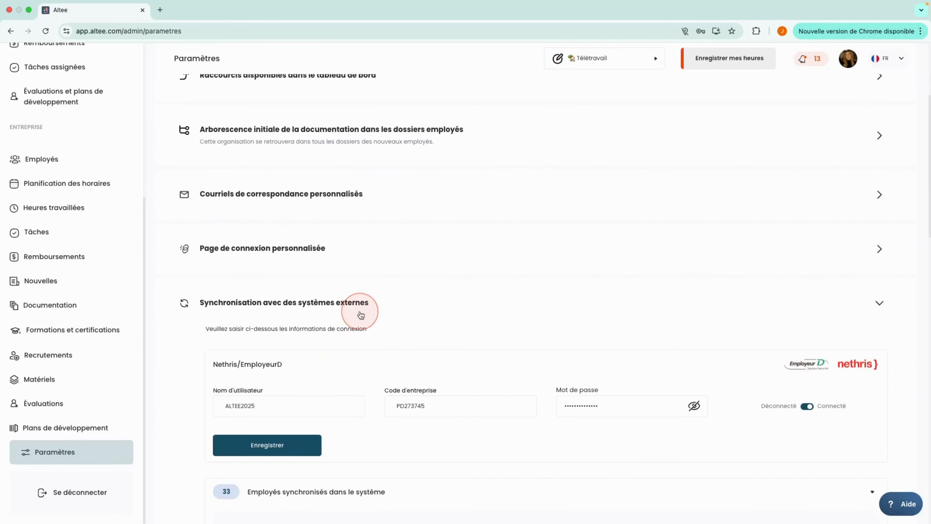
pyautogui.scroll(-6, 361, 315)
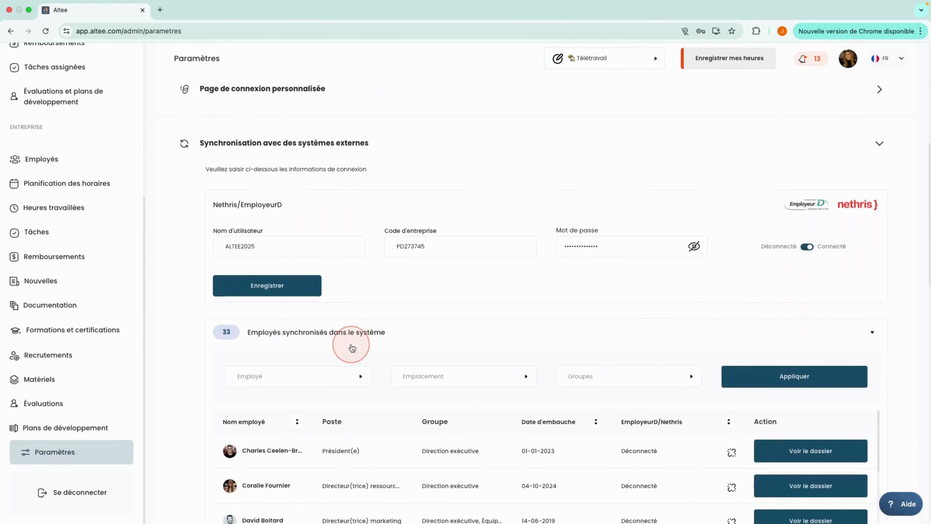
# Step: Collapse the synchronised employees, data to merge/synchronise and non-synchronised employees lists in the external systems synchronisation settings
pyautogui.click(328, 337)
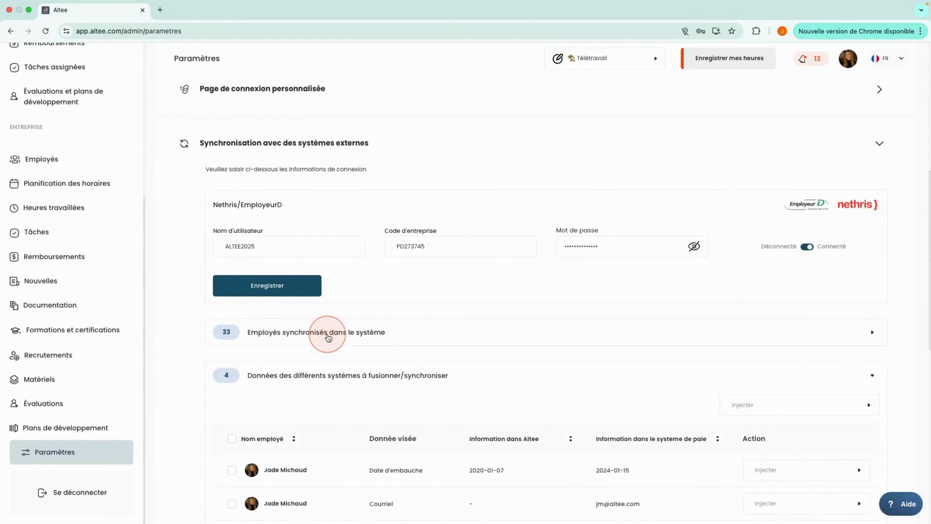
pyautogui.click(322, 376)
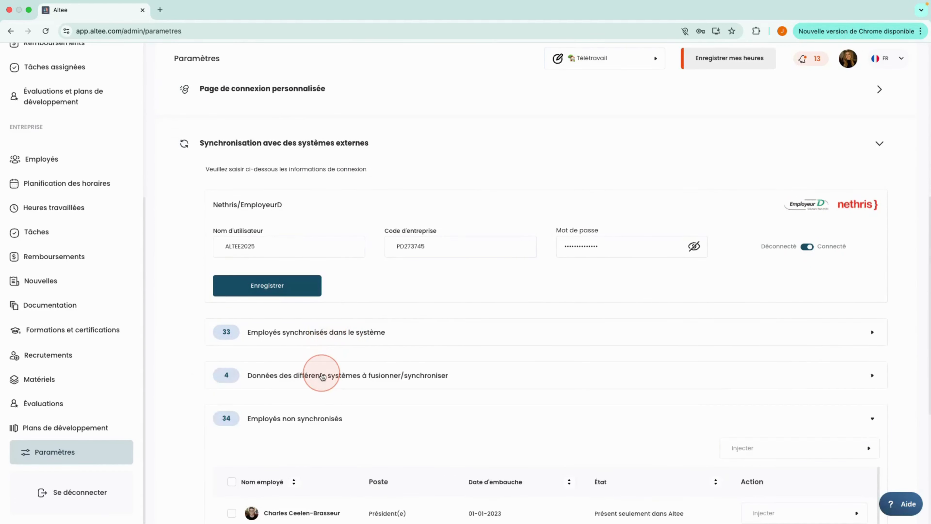
pyautogui.click(312, 417)
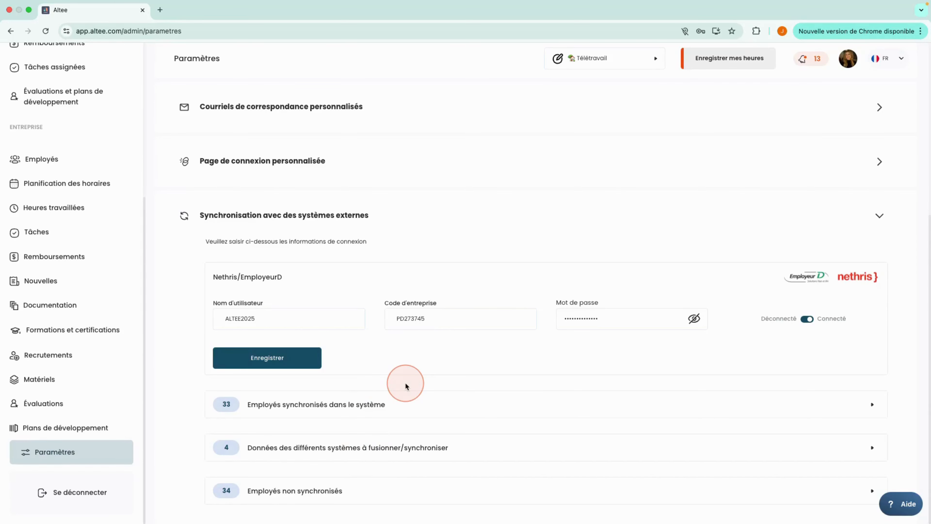
pyautogui.scroll(2, 408, 379)
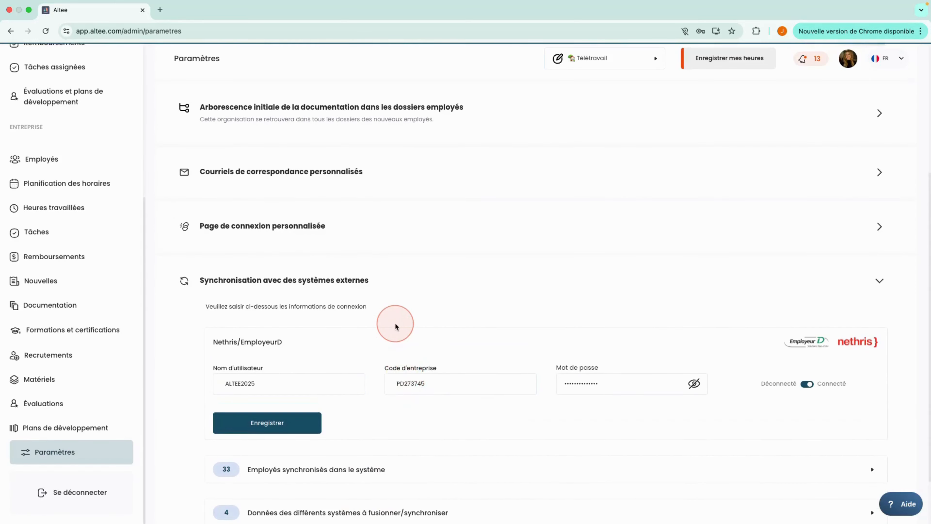
pyautogui.scroll(6, 395, 325)
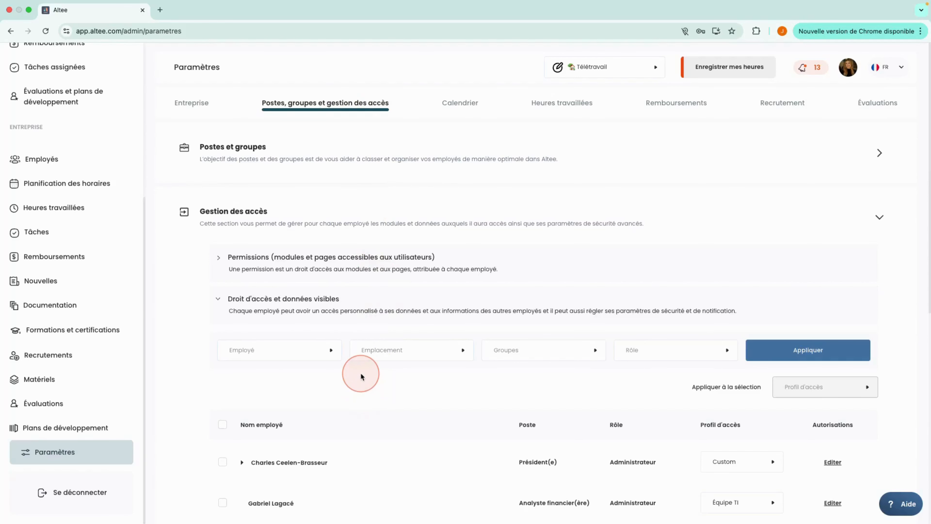
# Step: Open the authorisations of the Analyste financier(ère) employee under Droit d'accès et données visibles in Gestion des accès
pyautogui.scroll(-3, 367, 374)
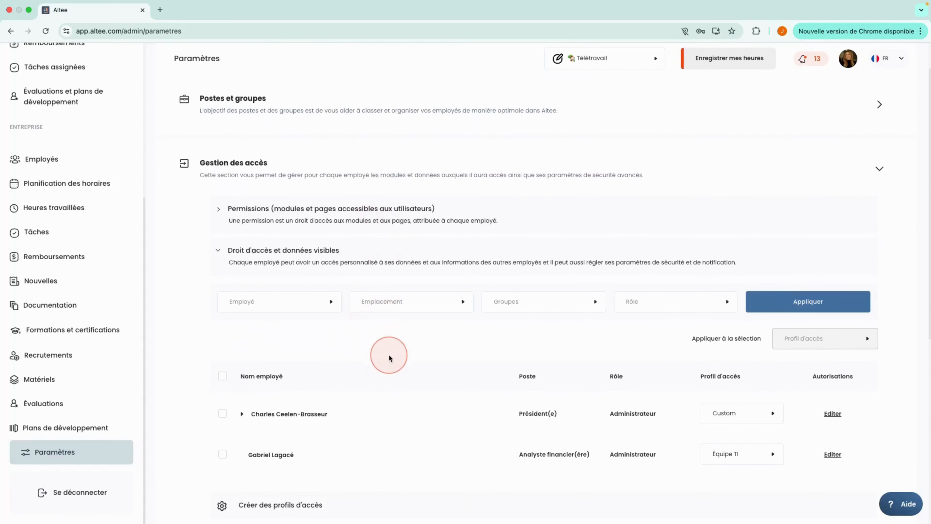
pyautogui.scroll(3, 203, 193)
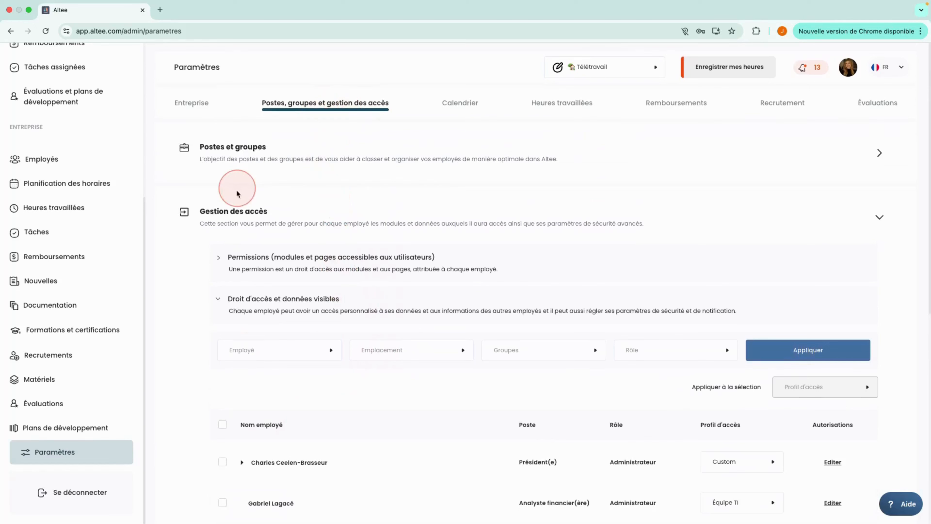
pyautogui.scroll(-1, 399, 376)
pyautogui.scroll(-2, 400, 376)
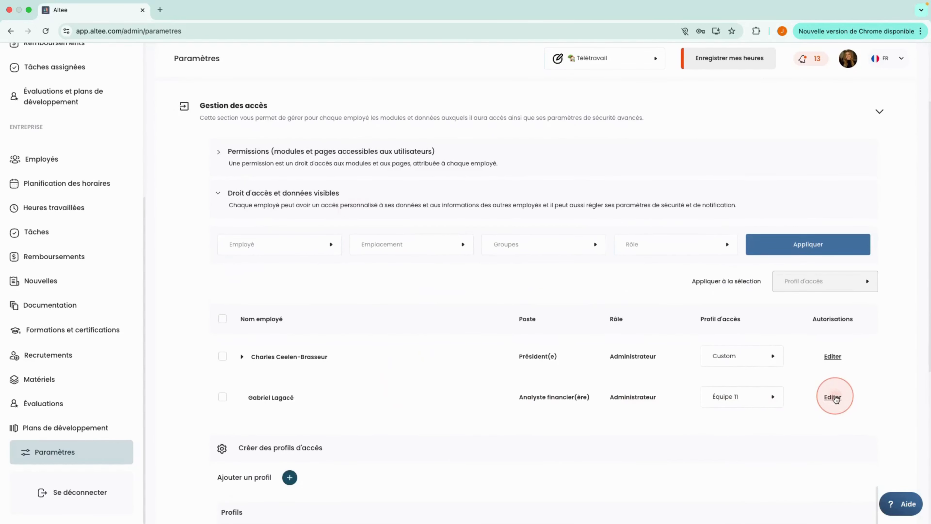
pyautogui.click(833, 397)
pyautogui.scroll(2, 484, 289)
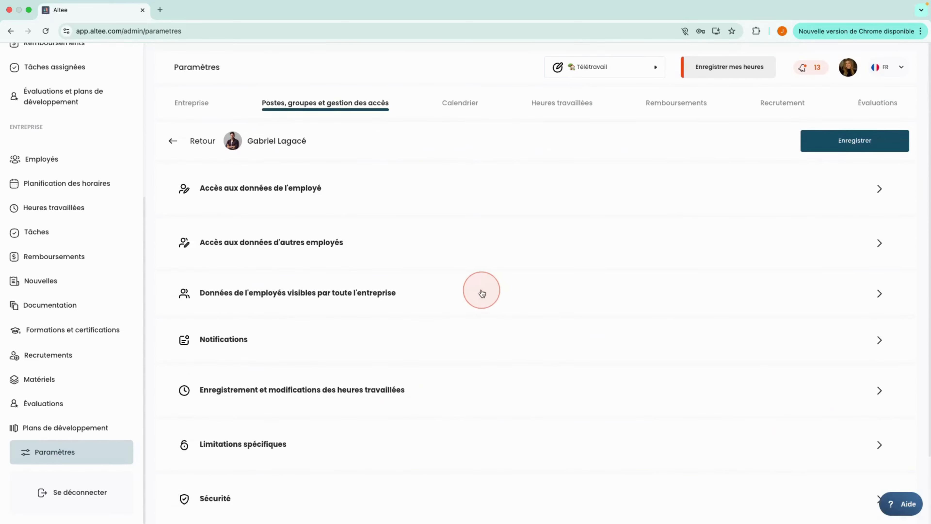
# Step: Turn off the payroll system synchronisation access in the employee's Sécurité settings and save the changes
pyautogui.scroll(-2, 328, 247)
pyautogui.click(239, 428)
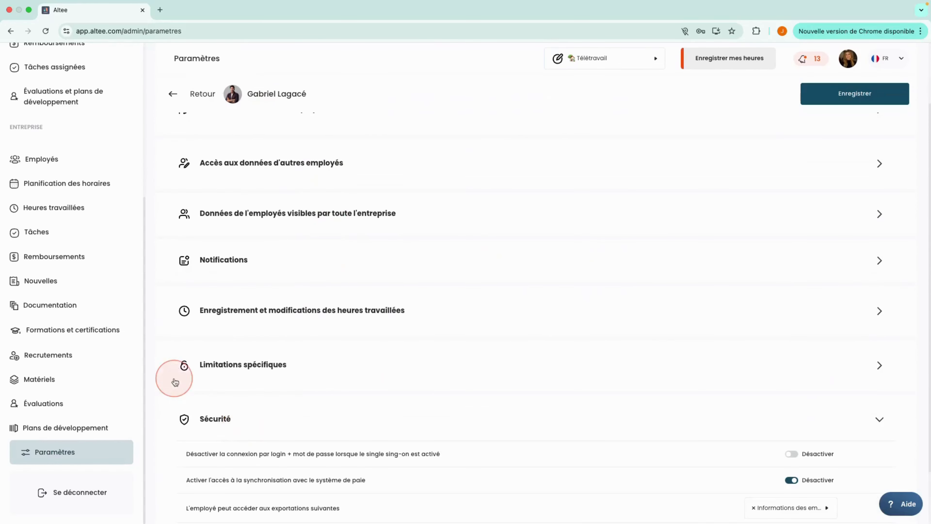
pyautogui.scroll(-2, 436, 421)
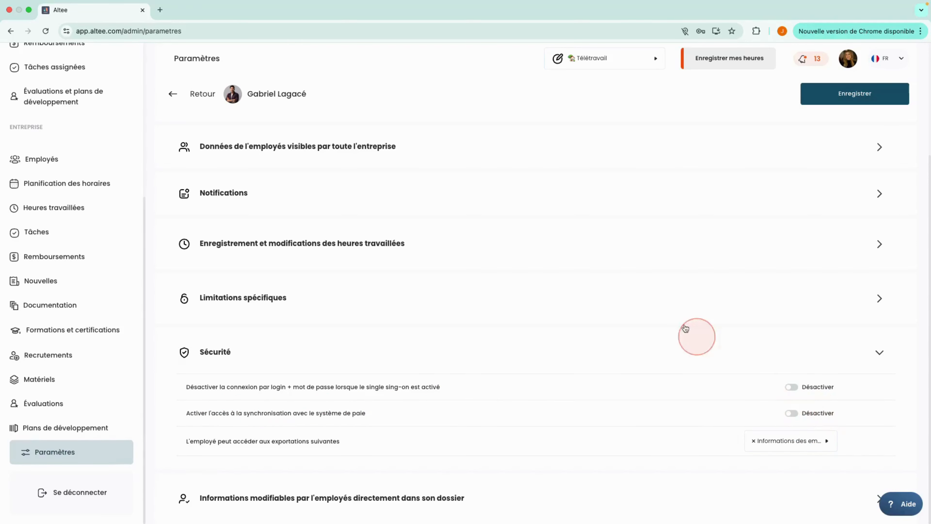
pyautogui.click(871, 96)
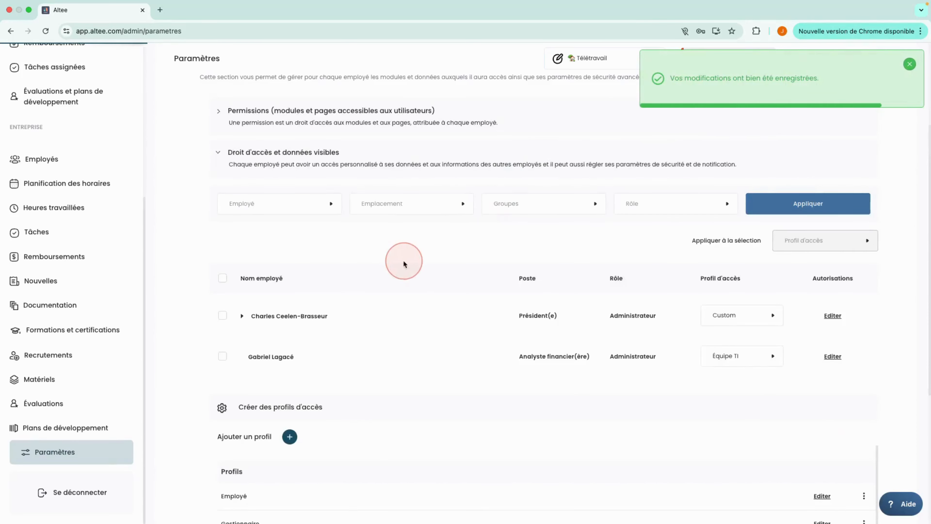
# Step: Open Synchronisation avec des systèmes externes in the Entreprise settings again and examine the Nethris/EmployeurD connection fields and synchronised employees list
pyautogui.scroll(5, 273, 341)
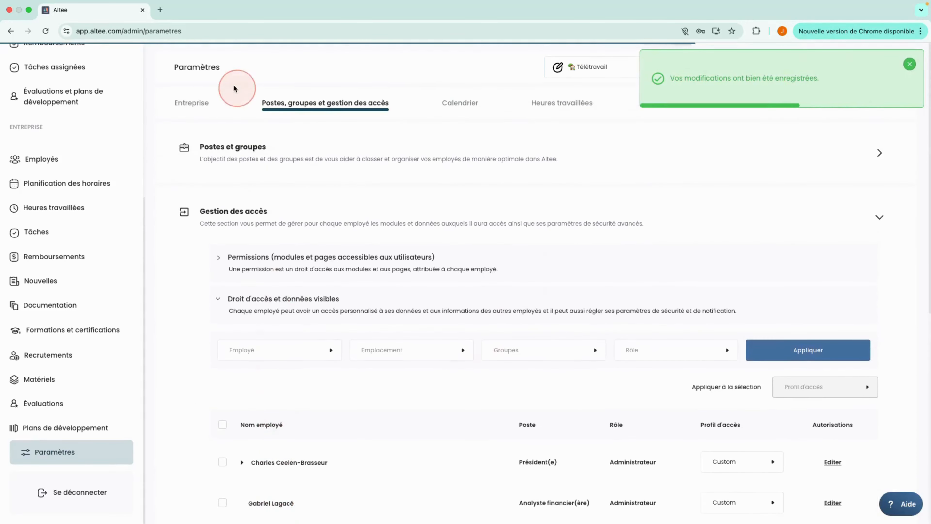
pyautogui.click(191, 102)
pyautogui.scroll(-1, 308, 367)
pyautogui.click(325, 438)
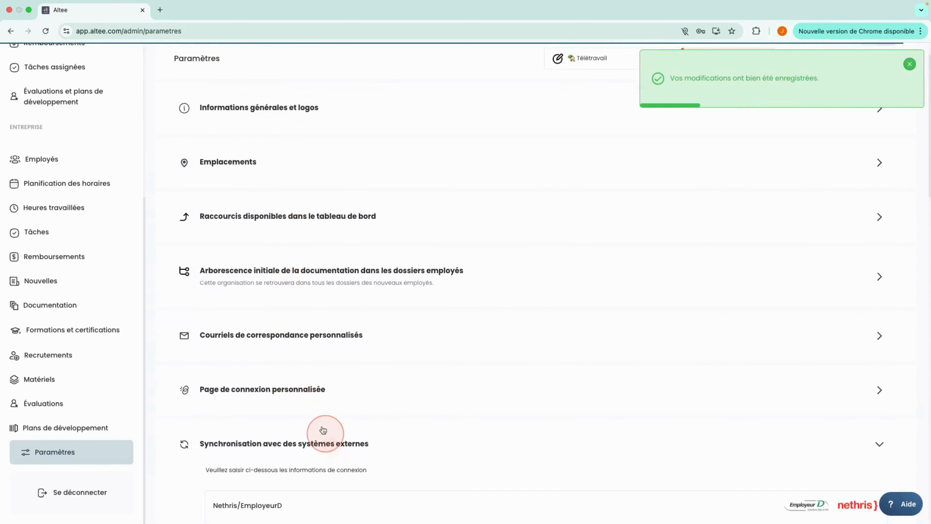
pyautogui.scroll(-5, 322, 421)
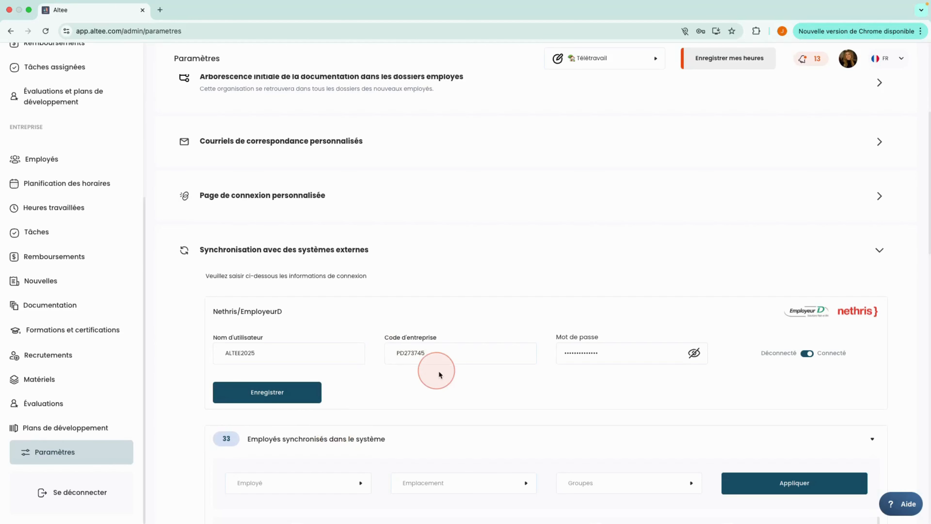
pyautogui.scroll(-3, 441, 376)
pyautogui.scroll(1, 441, 376)
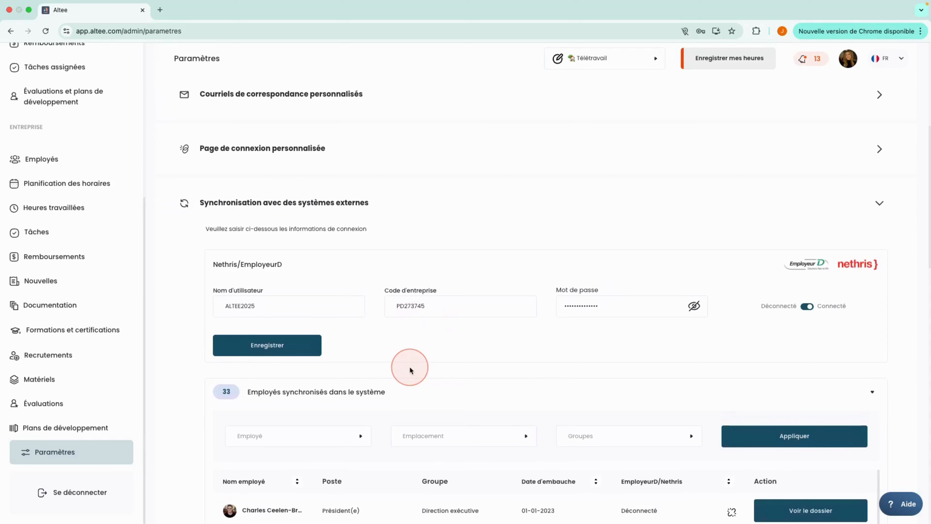
pyautogui.scroll(9, 381, 347)
pyautogui.scroll(-3, 404, 389)
pyautogui.scroll(-3, 403, 389)
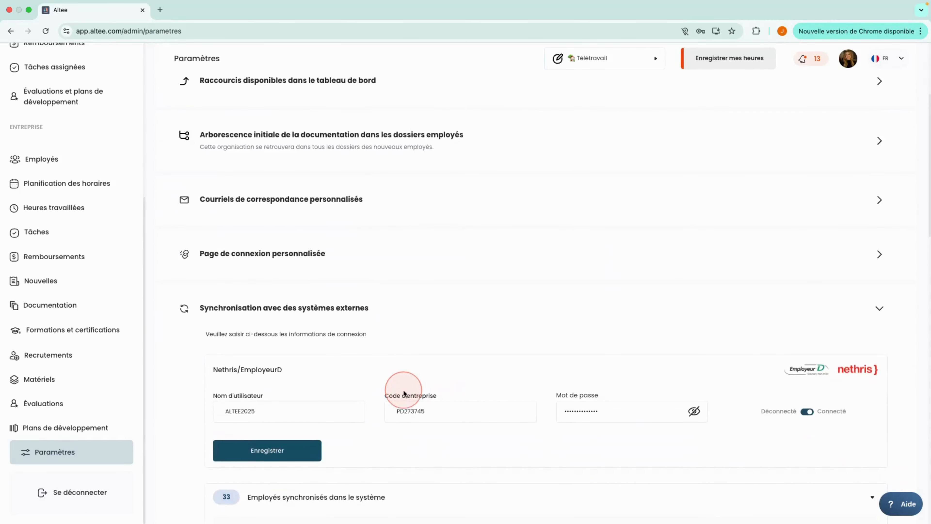